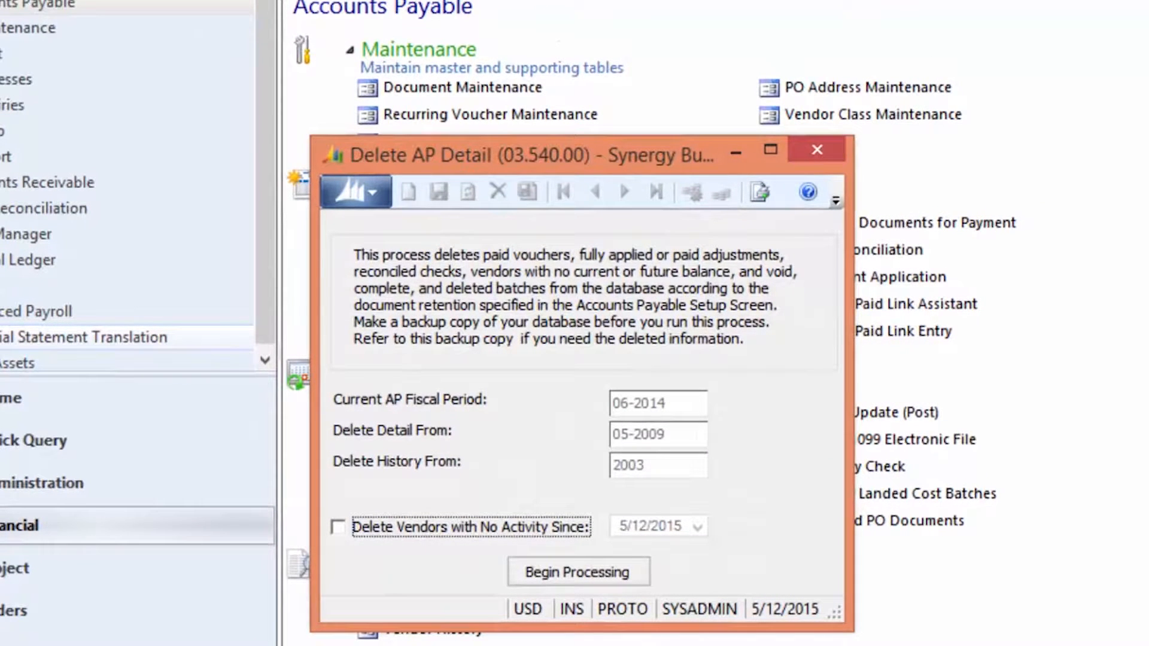
Step: Enable deleting vendors with no activity and set the no-activity-since date to 12/31/2012
key("space")
key("Tab")
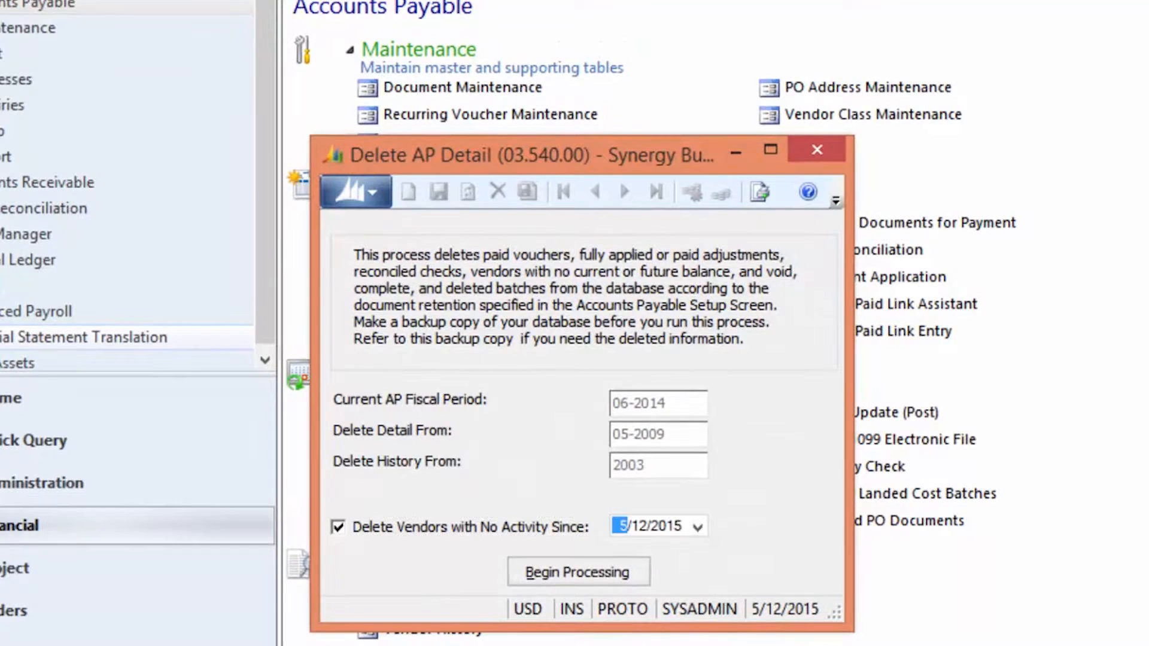
type("12312012")
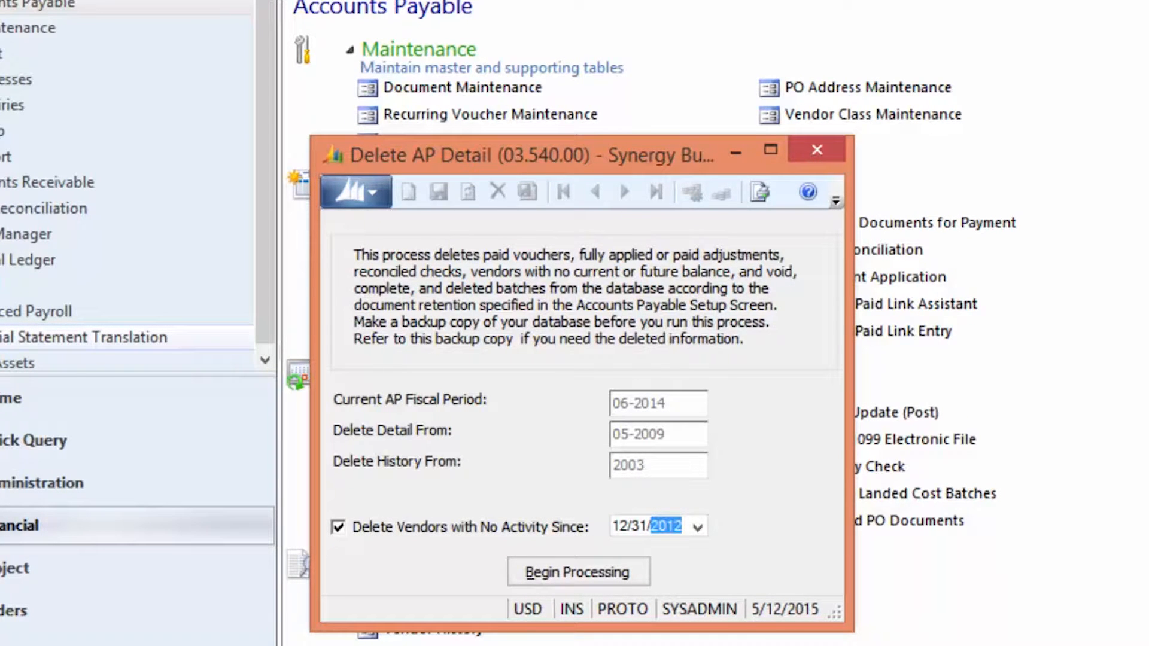
key("Tab")
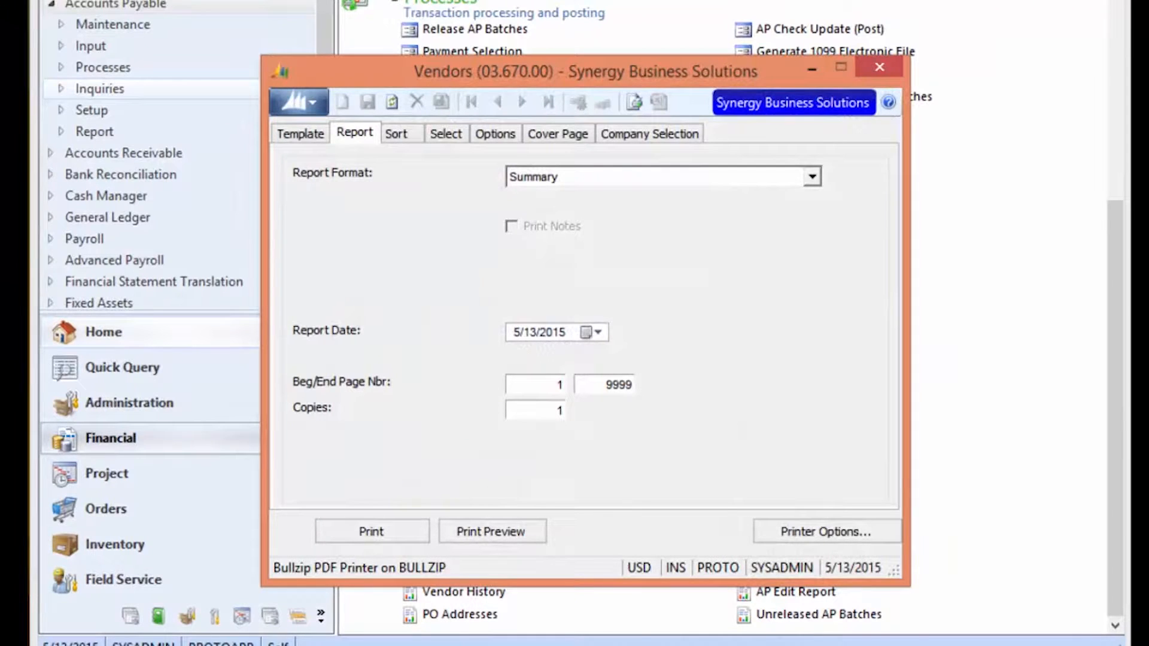
Step: Keep the Vendors report format at Summary and add vr_03670s.lastchkdate as the first selection field
left_click(812, 177)
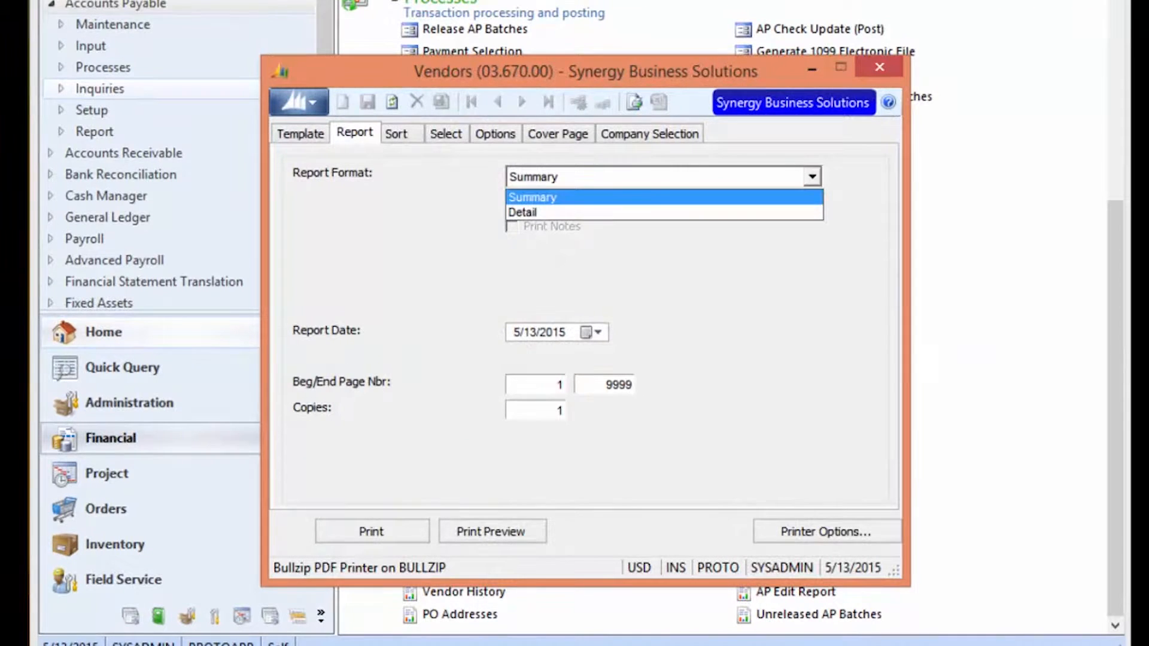
left_click(812, 177)
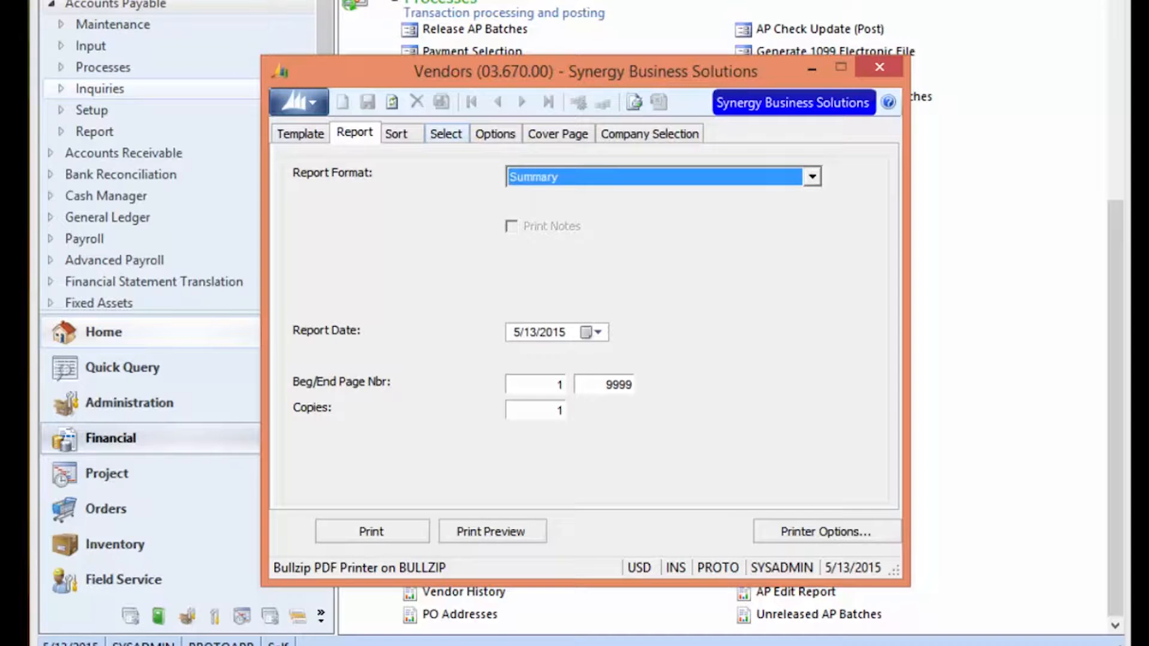
left_click(446, 135)
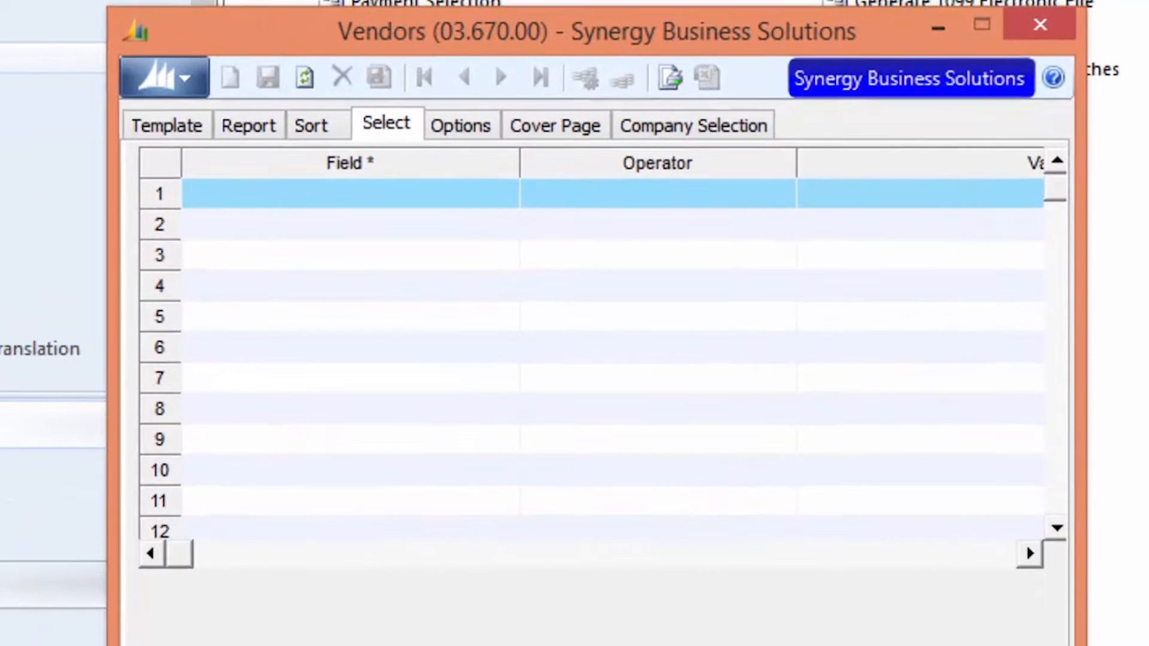
left_click(351, 194)
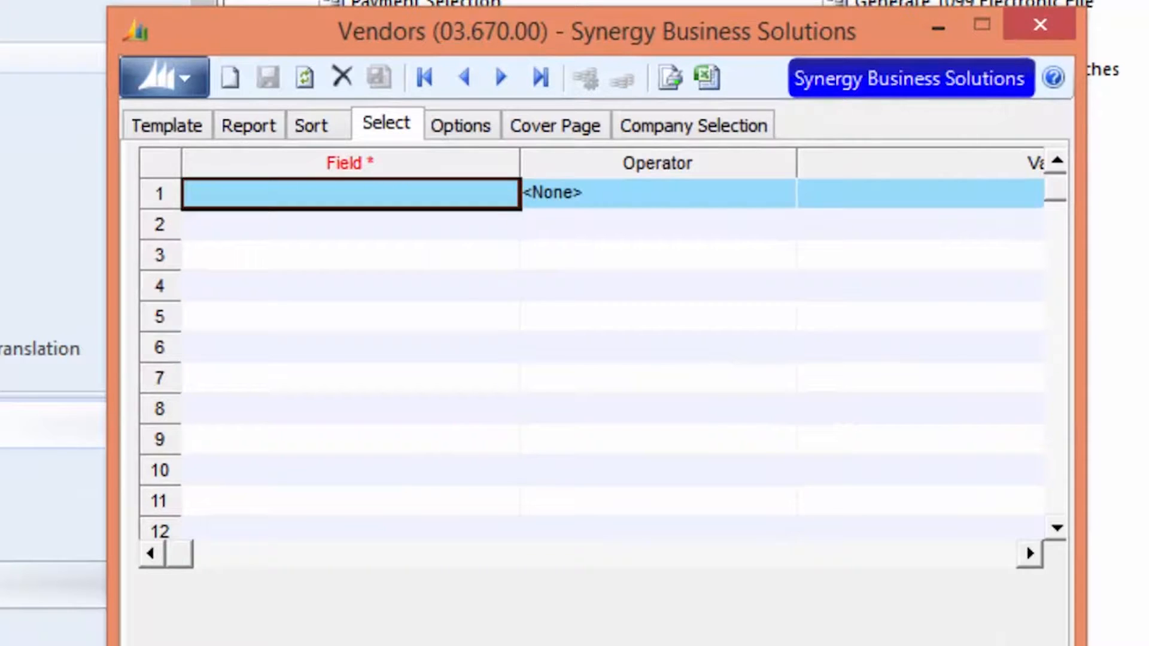
type("vr_036")
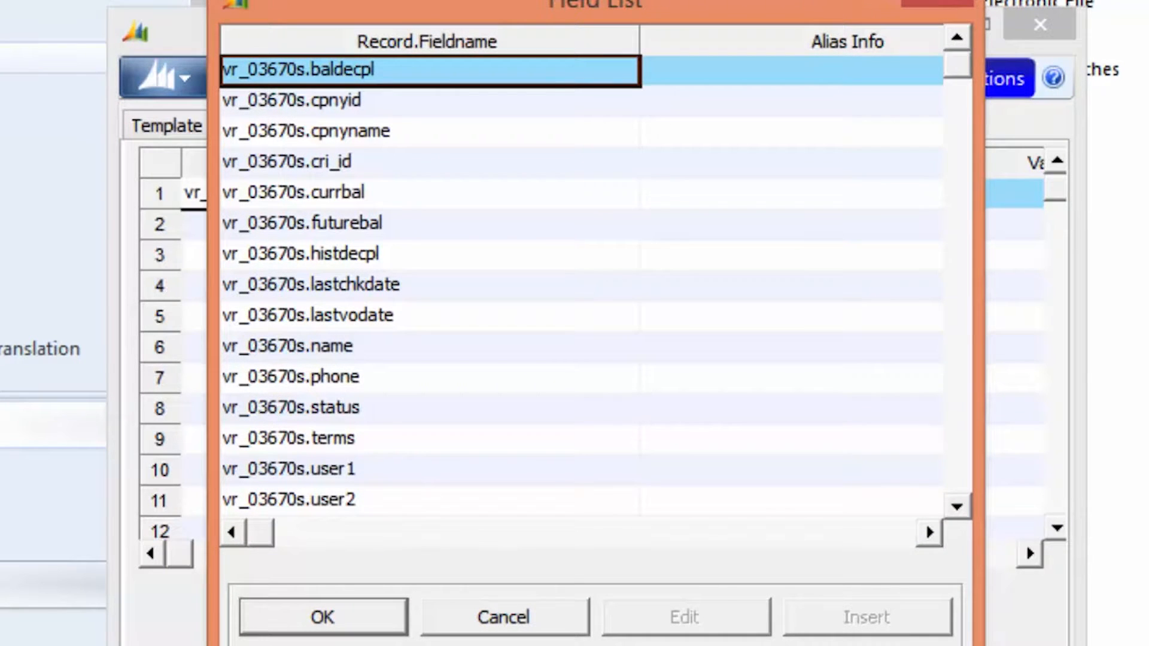
left_click(430, 286)
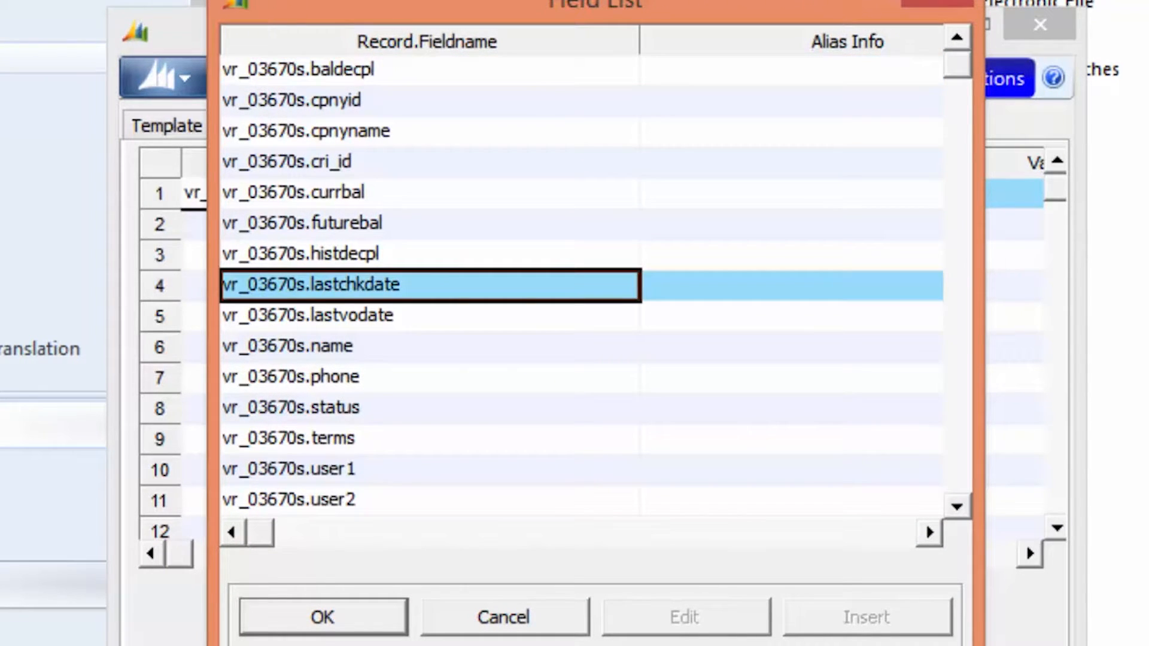
key("Return")
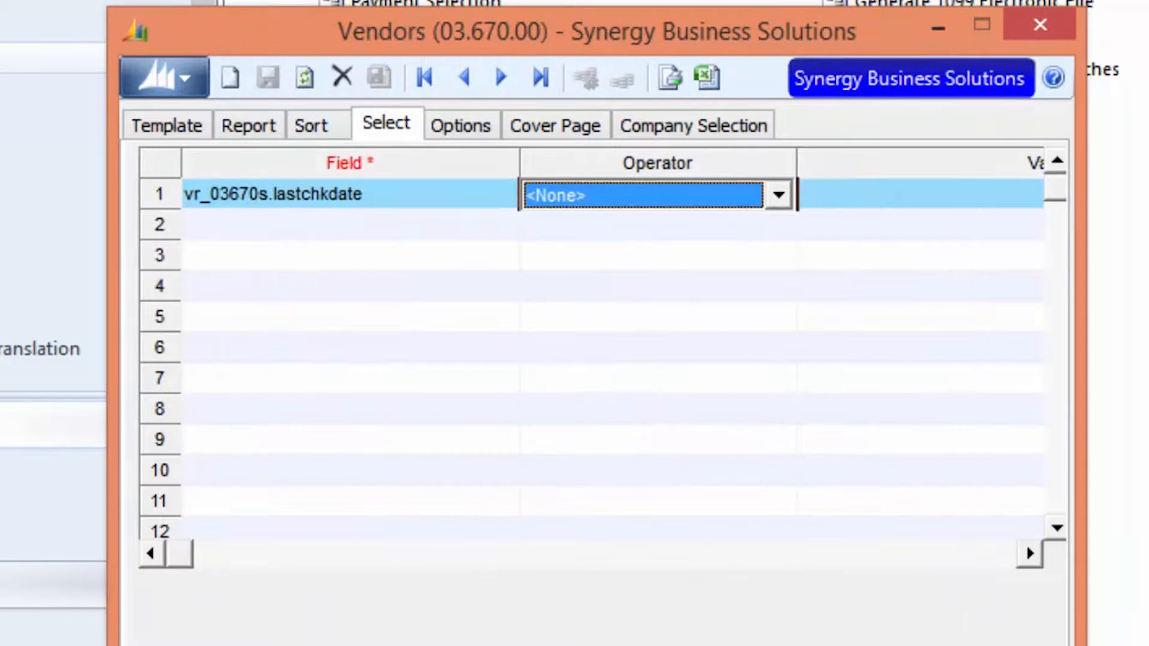
Step: Restrict the last check date criterion to values less than or equal to 12/31/2012
key("l")
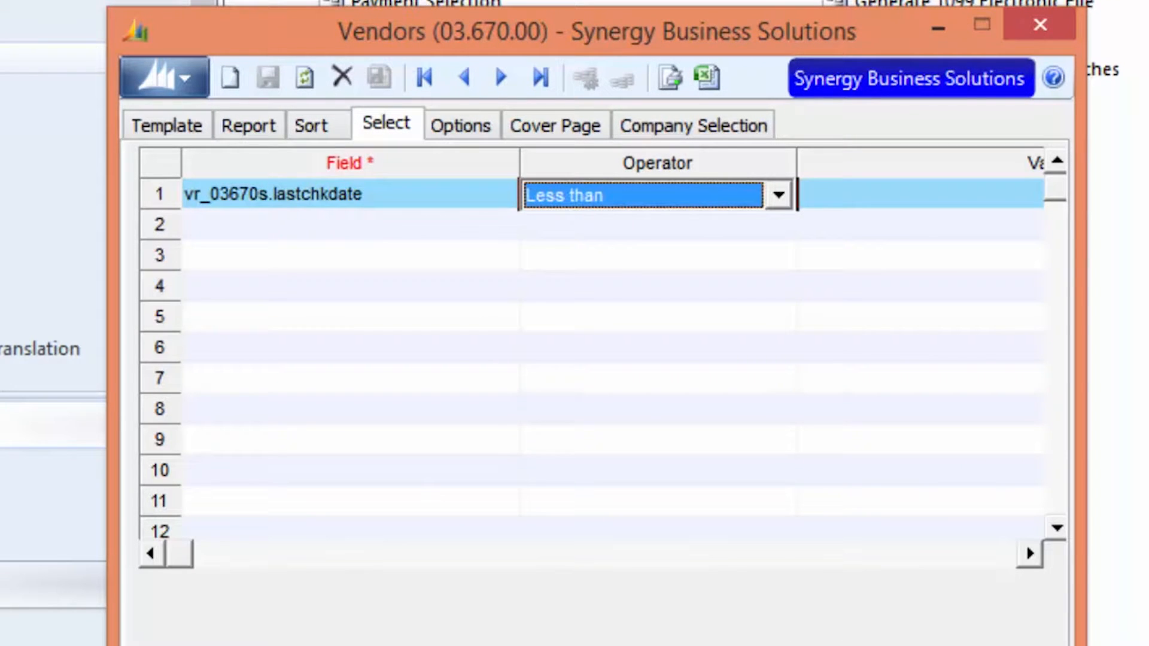
key("l")
key("Tab")
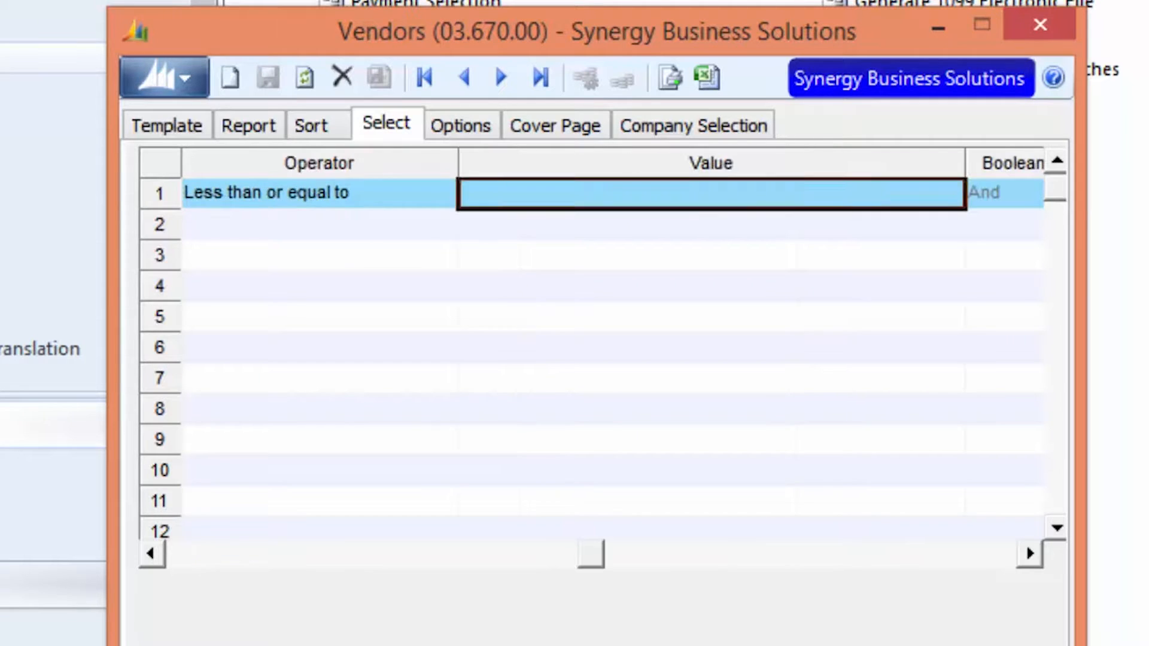
type("12/31/2012")
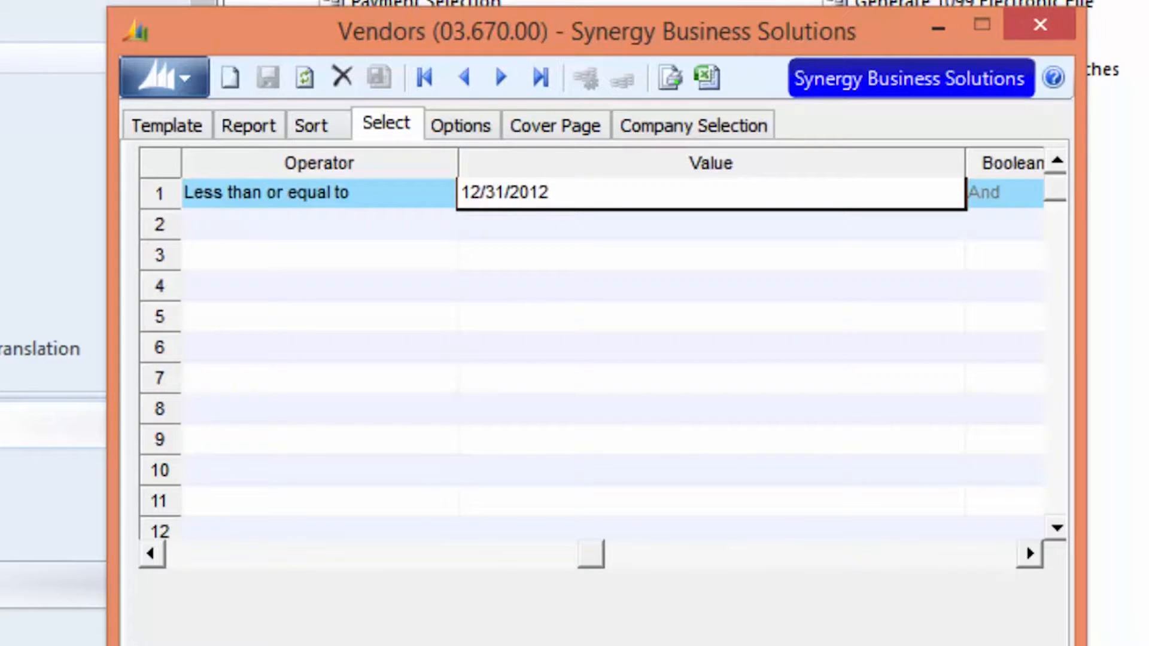
key("Return")
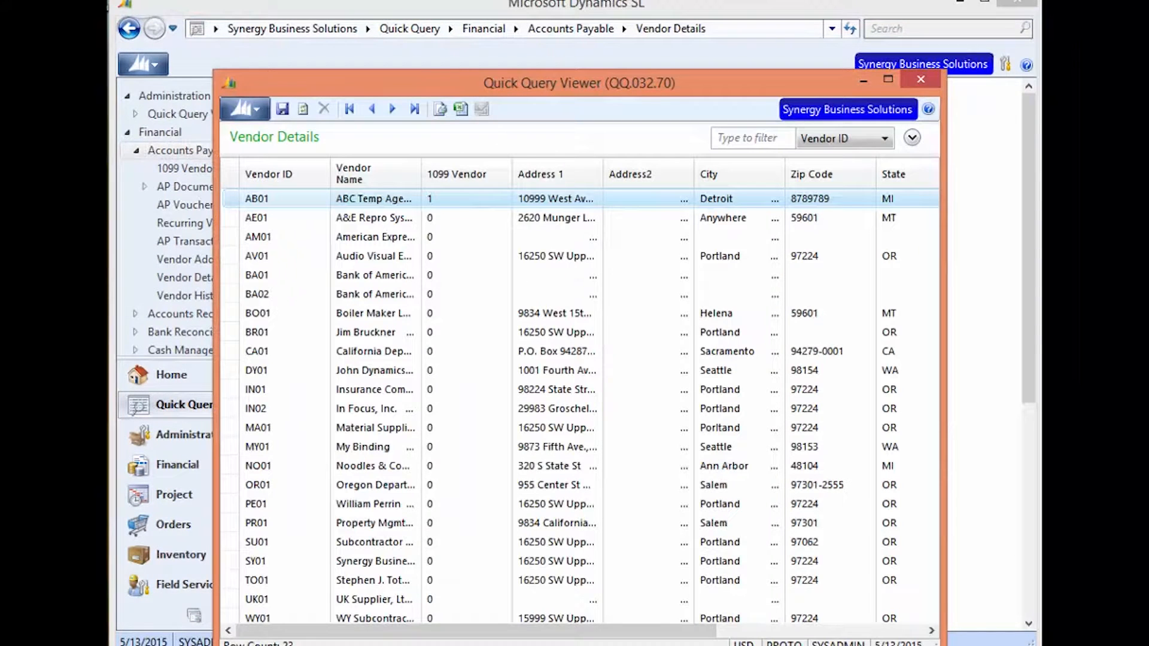
Step: Add the Email Address and Taxpayer Identification Number columns to the Vendor Details query
right_click(457, 174)
left_click(529, 184)
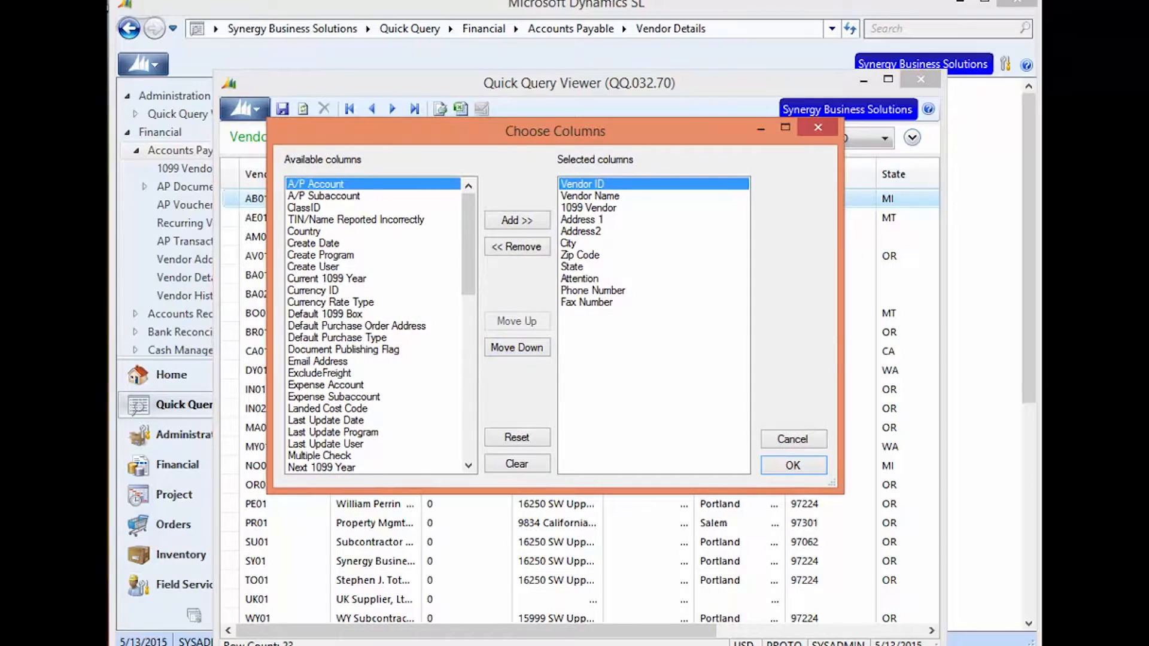
left_click(318, 361)
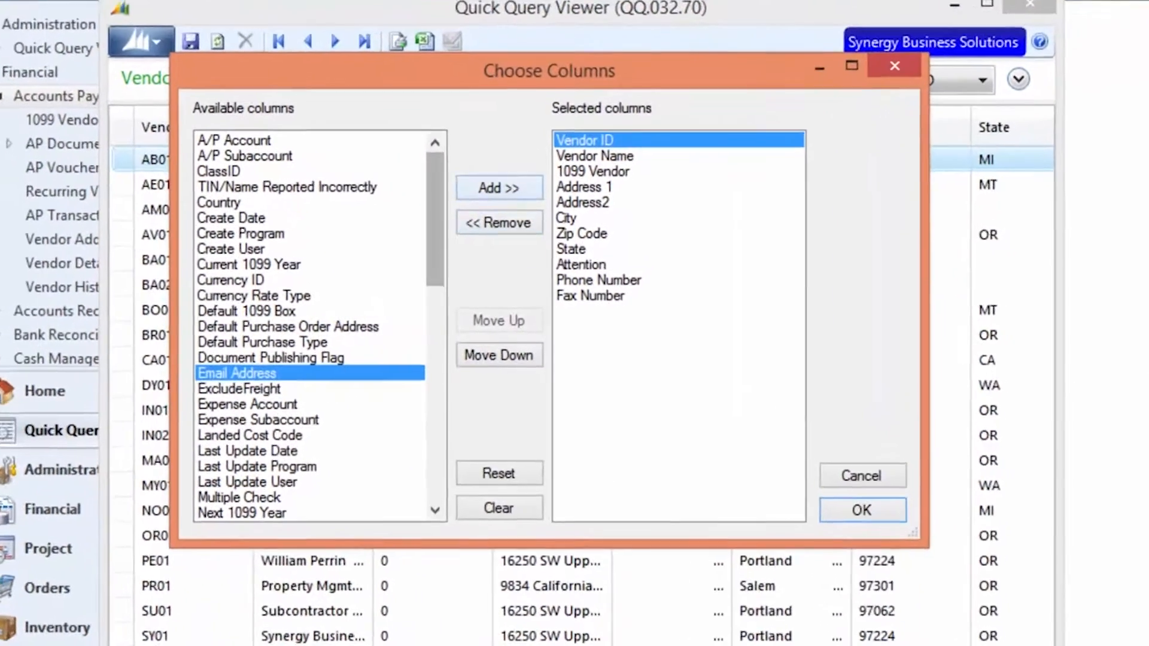
left_click(518, 220)
scroll(255, 326, "down", 8)
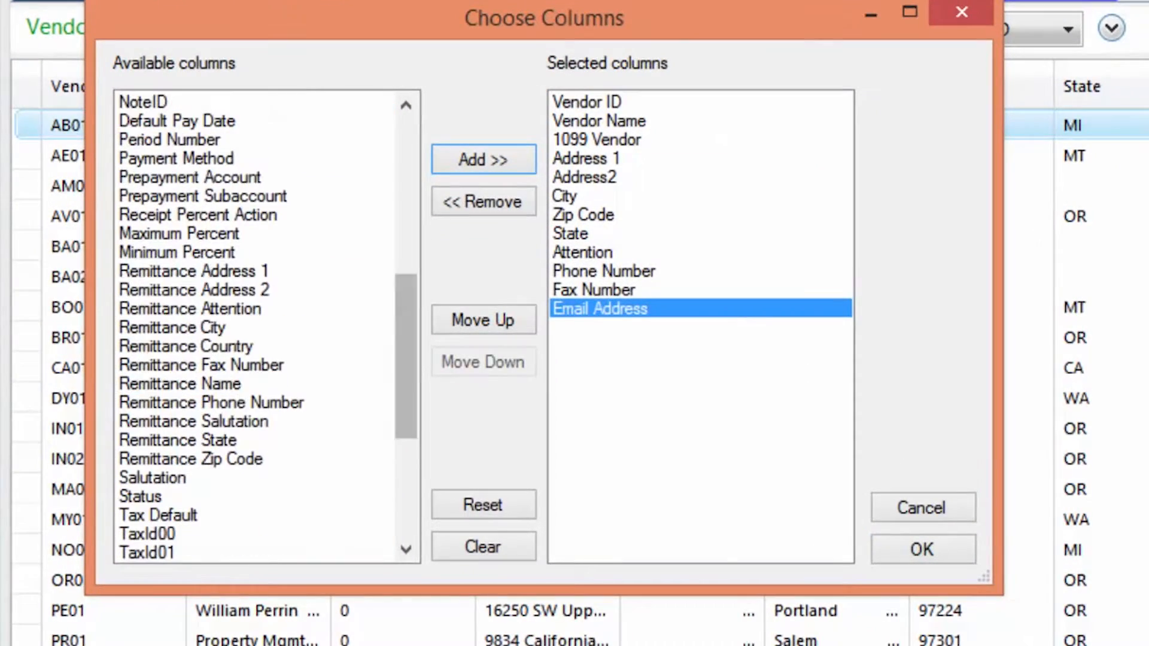
scroll(254, 326, "down", 3)
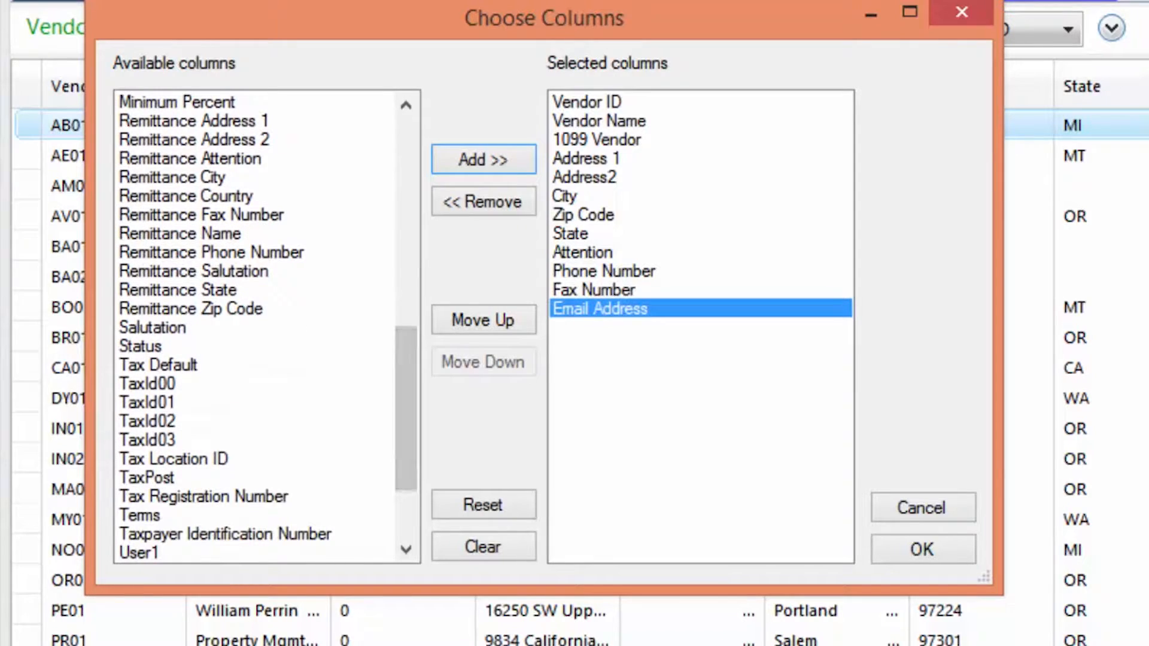
left_click(239, 535)
left_click(484, 159)
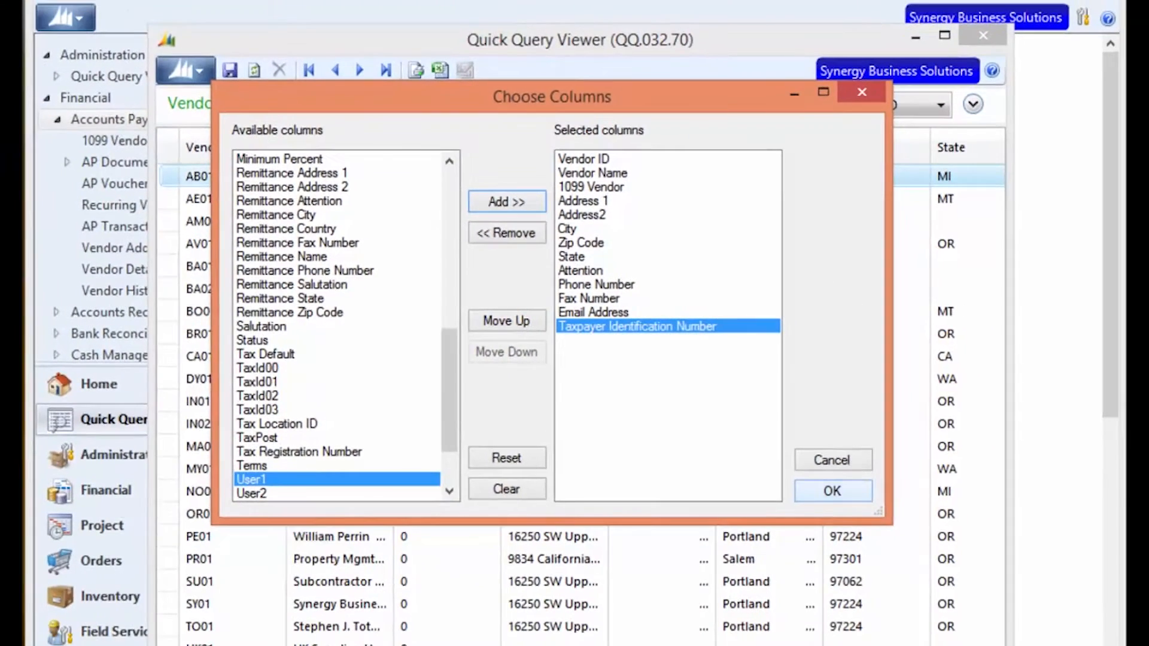
left_click(841, 497)
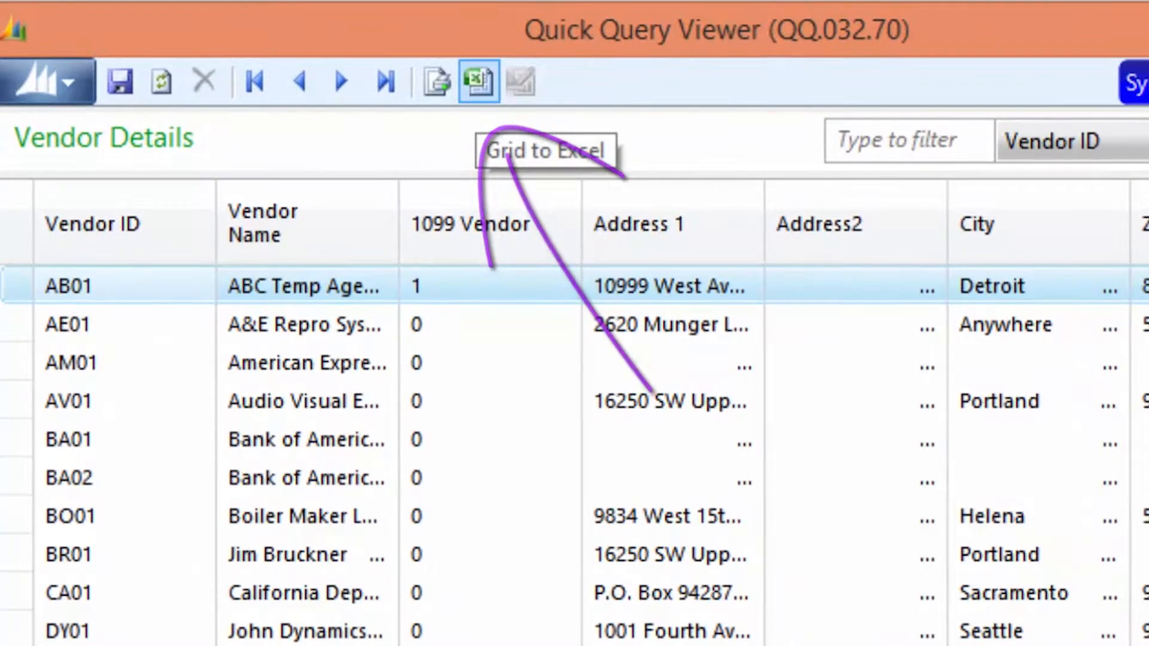
Step: Export the Vendor Details grid to Excel and replace the banded row shading with a uniform fill
left_click(479, 80)
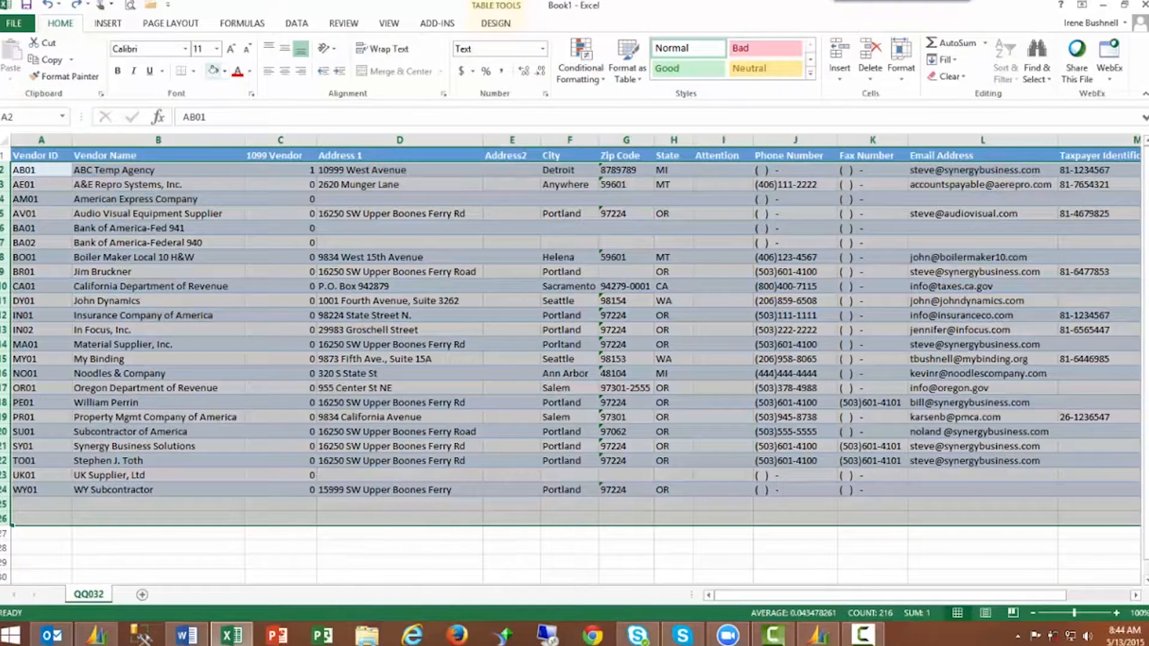
left_click(213, 70)
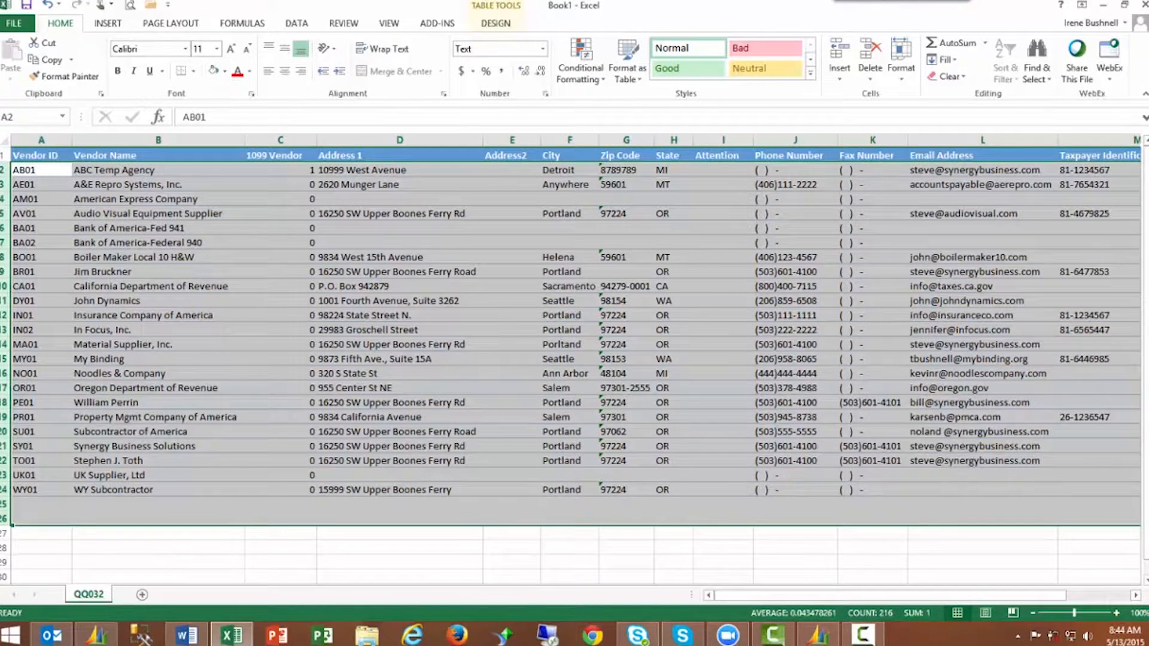
Step: Apply an in-place advanced filter to the Email Address column, range $L$1:$L$26, showing unique records only
left_click(983, 155)
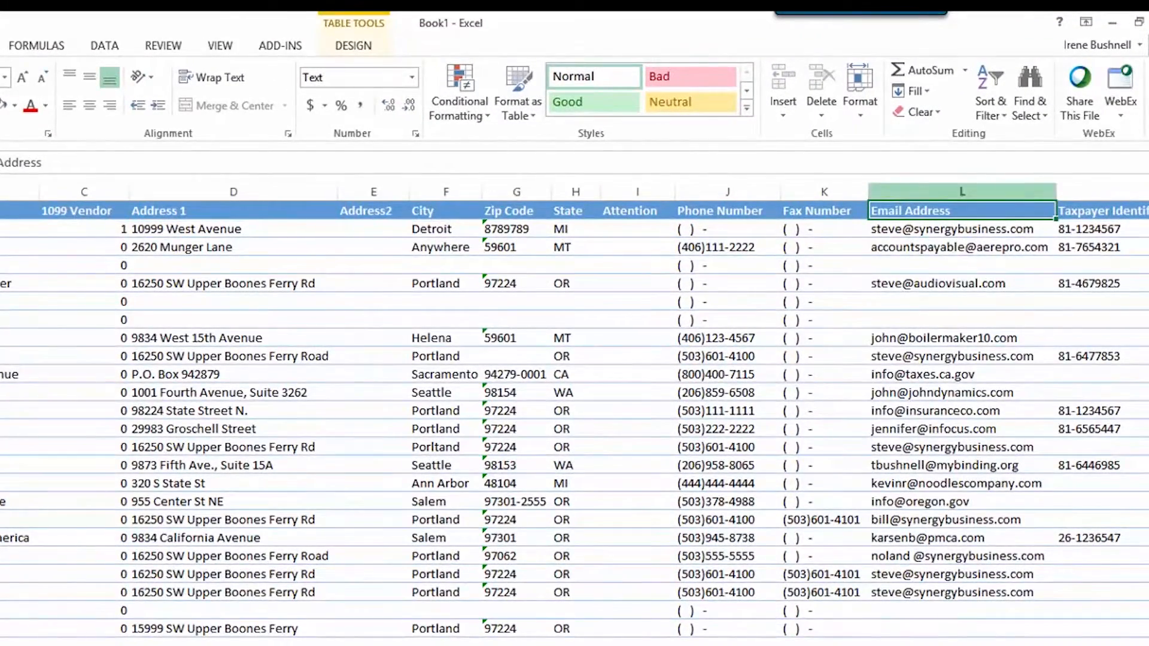
left_click(962, 191)
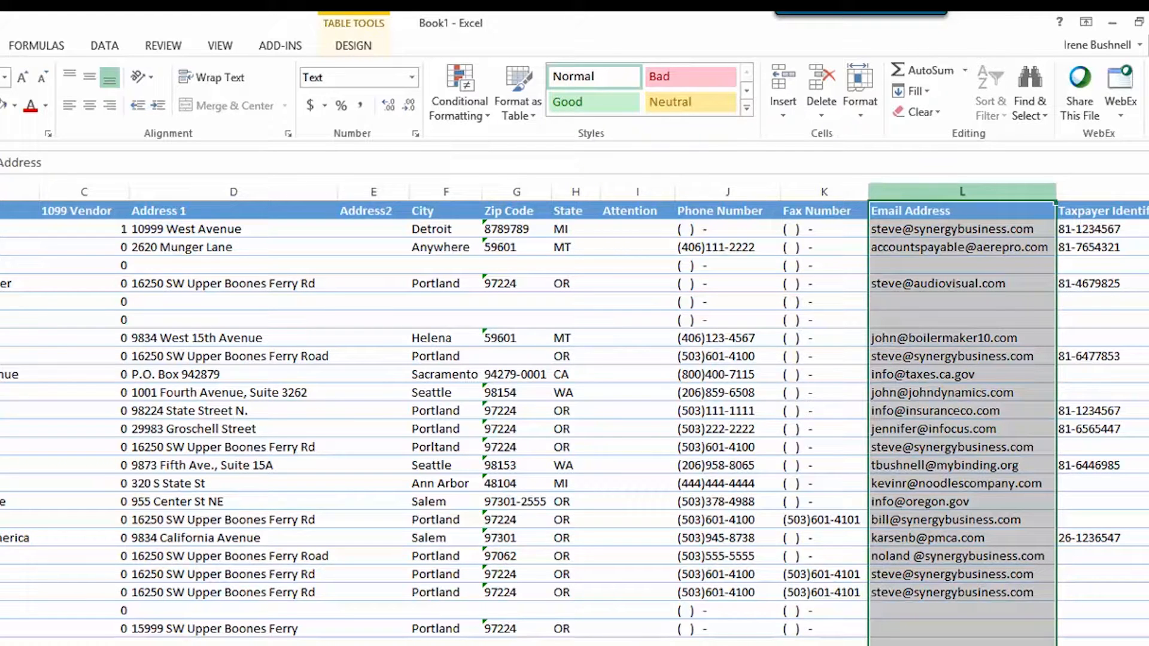
left_click(105, 46)
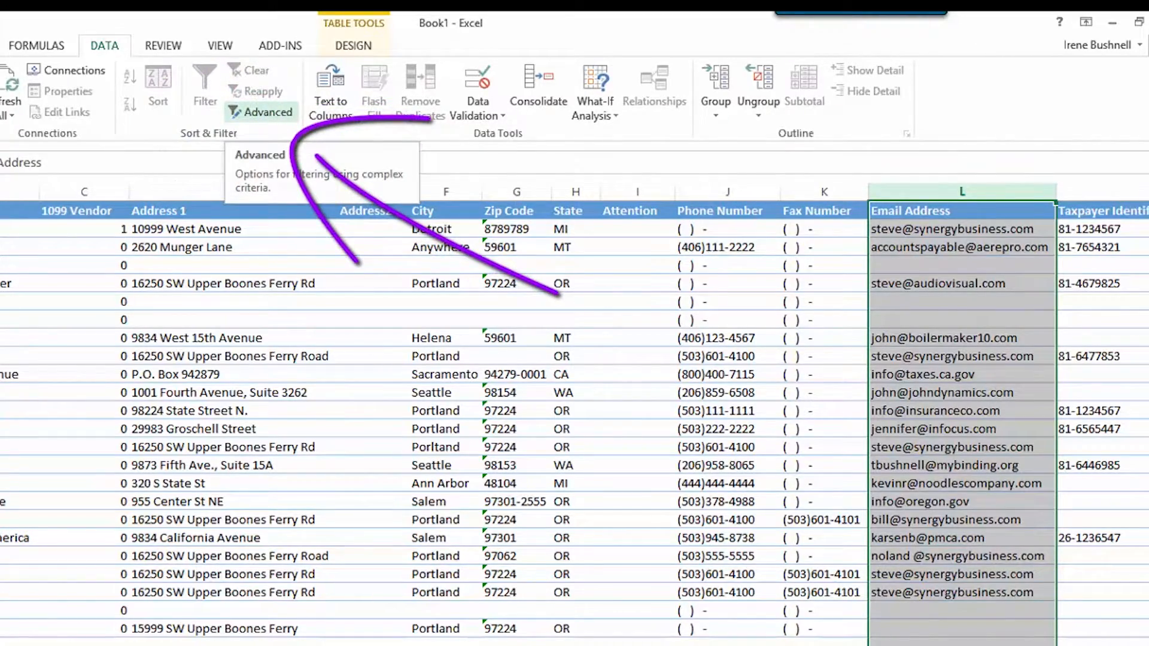
left_click(260, 112)
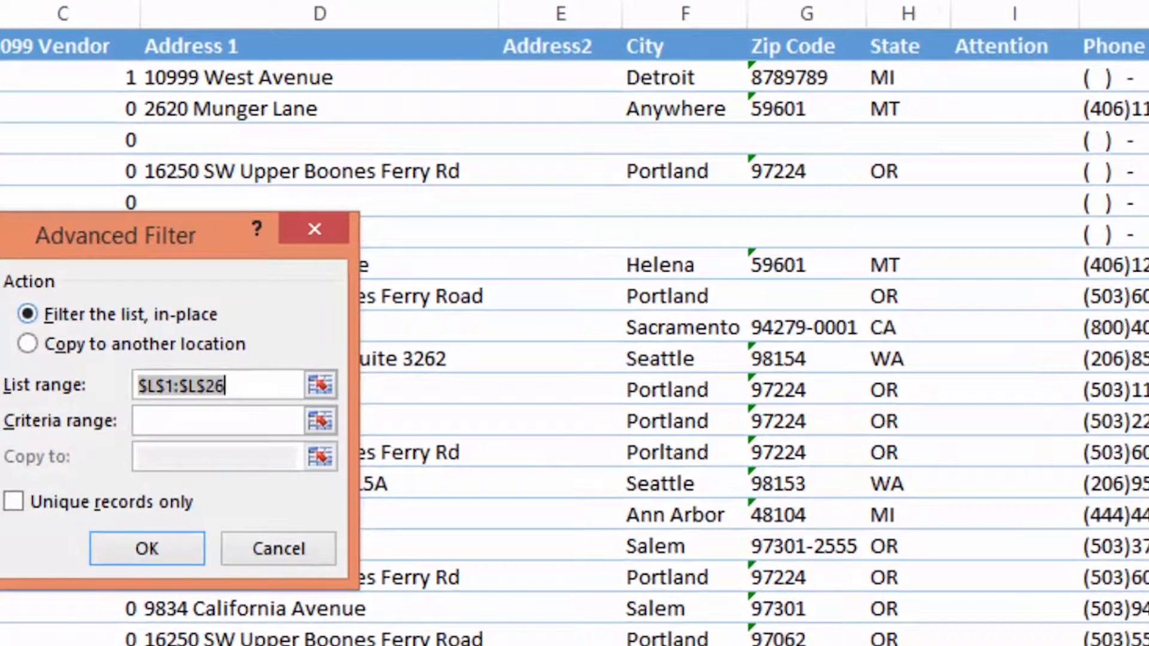
left_click(27, 314)
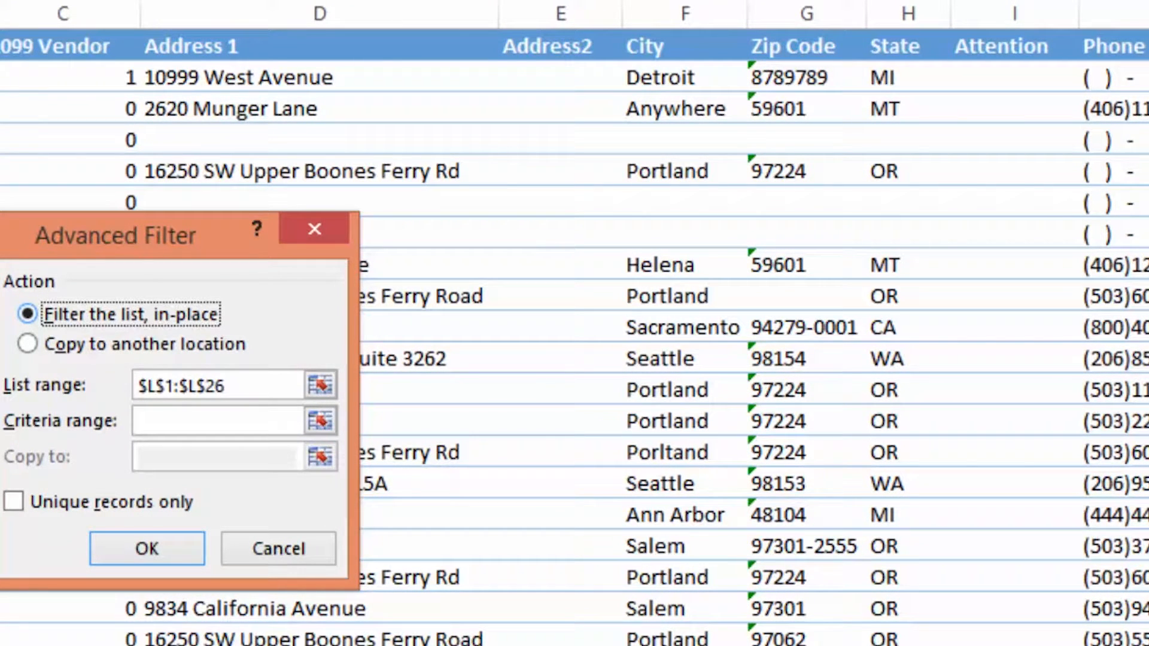
left_click(13, 502)
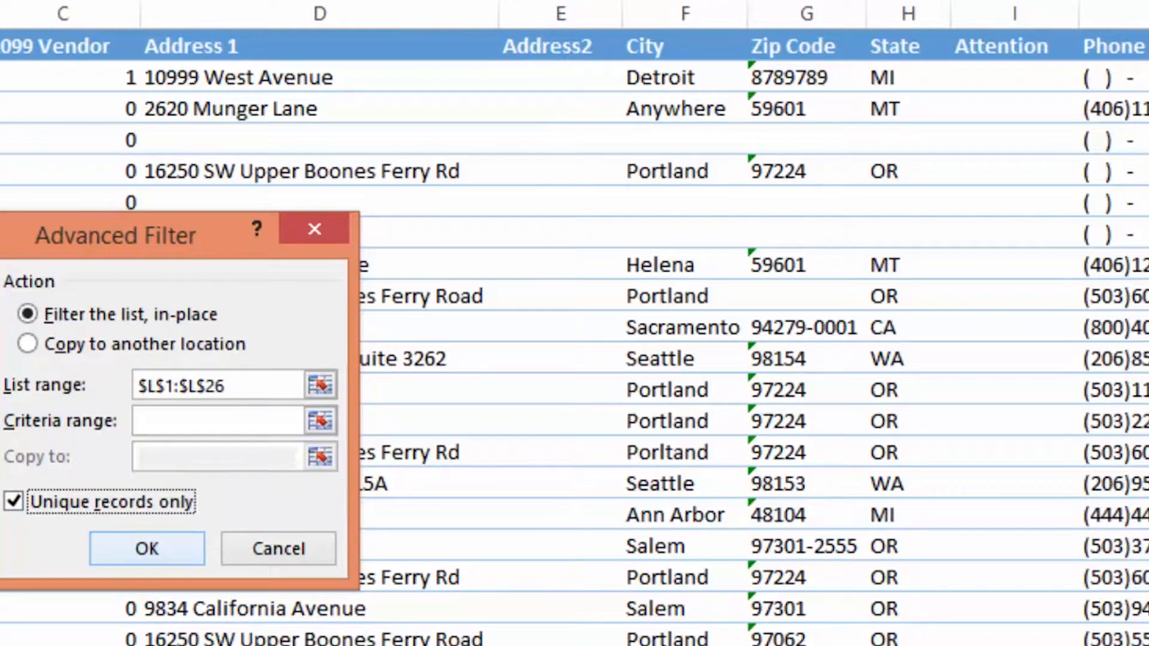
key("Return")
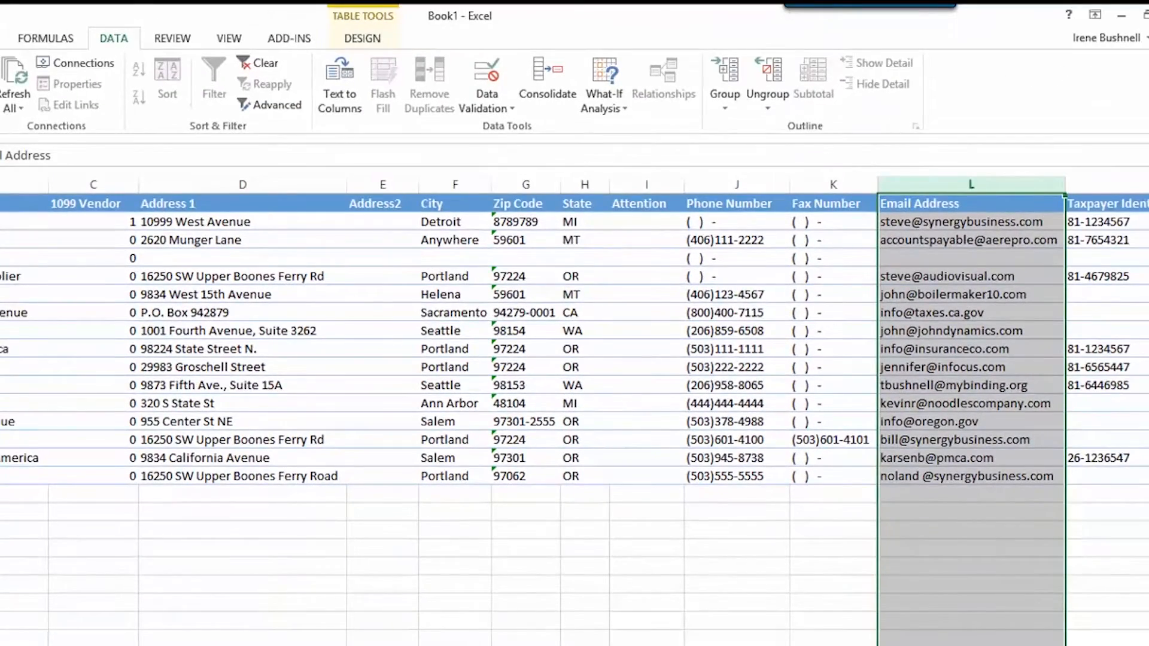
Step: Highlight the filtered Email Address cells in yellow and clear the filter to show all vendor rows
left_click_drag(971, 222, 971, 477)
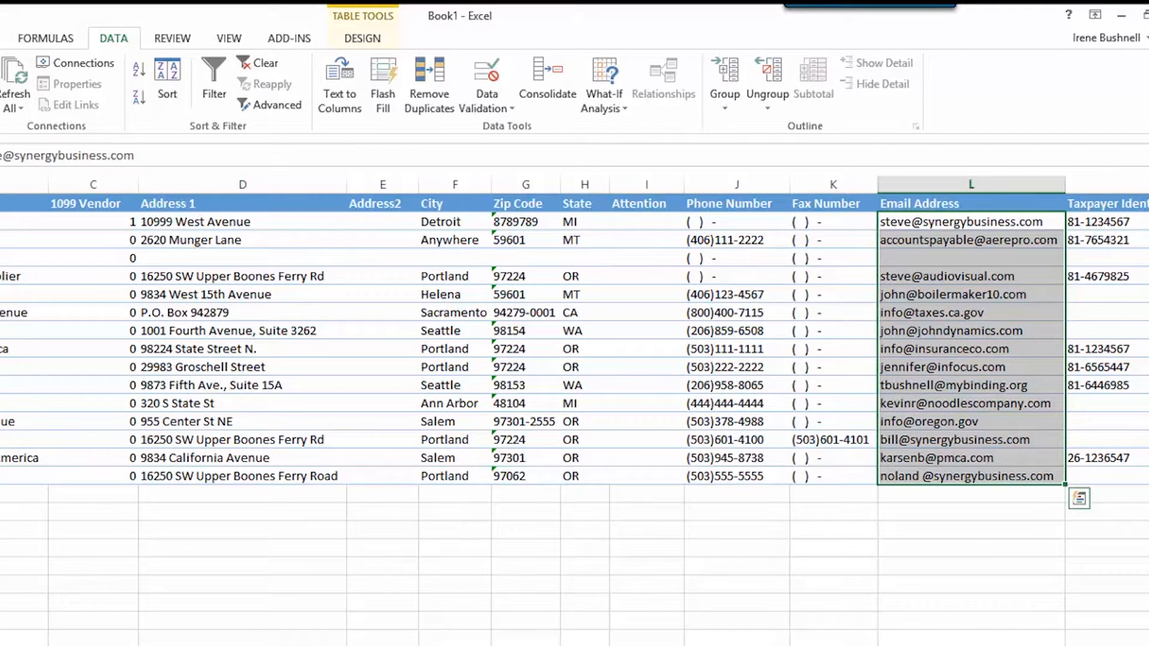
right_click(965, 227)
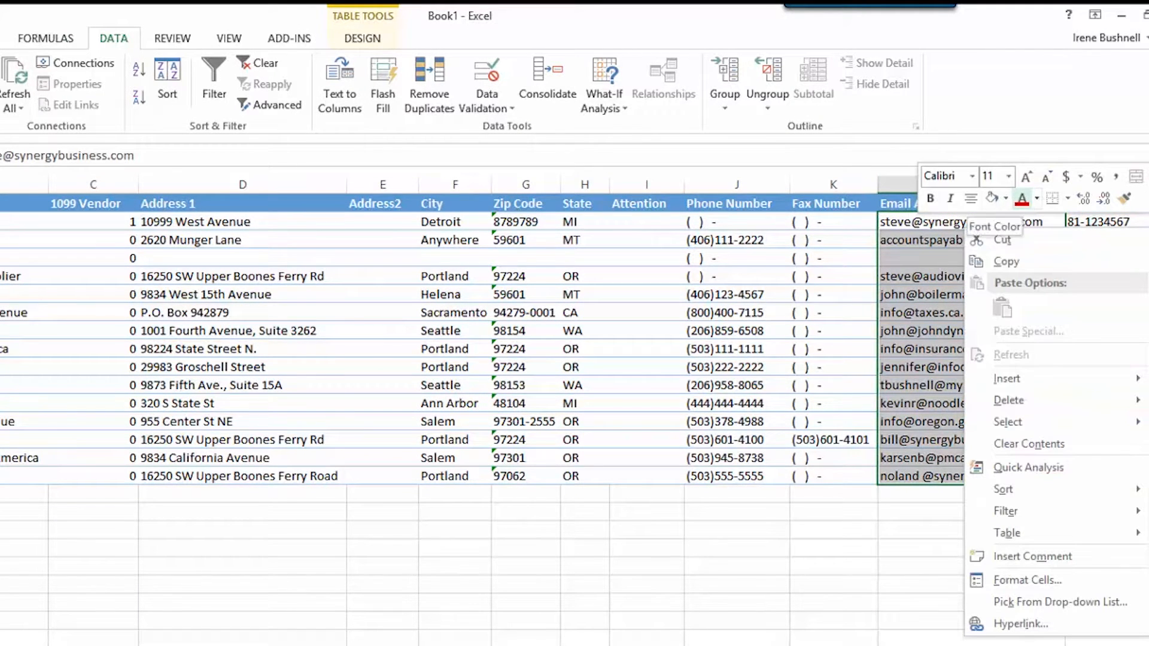
left_click(1006, 198)
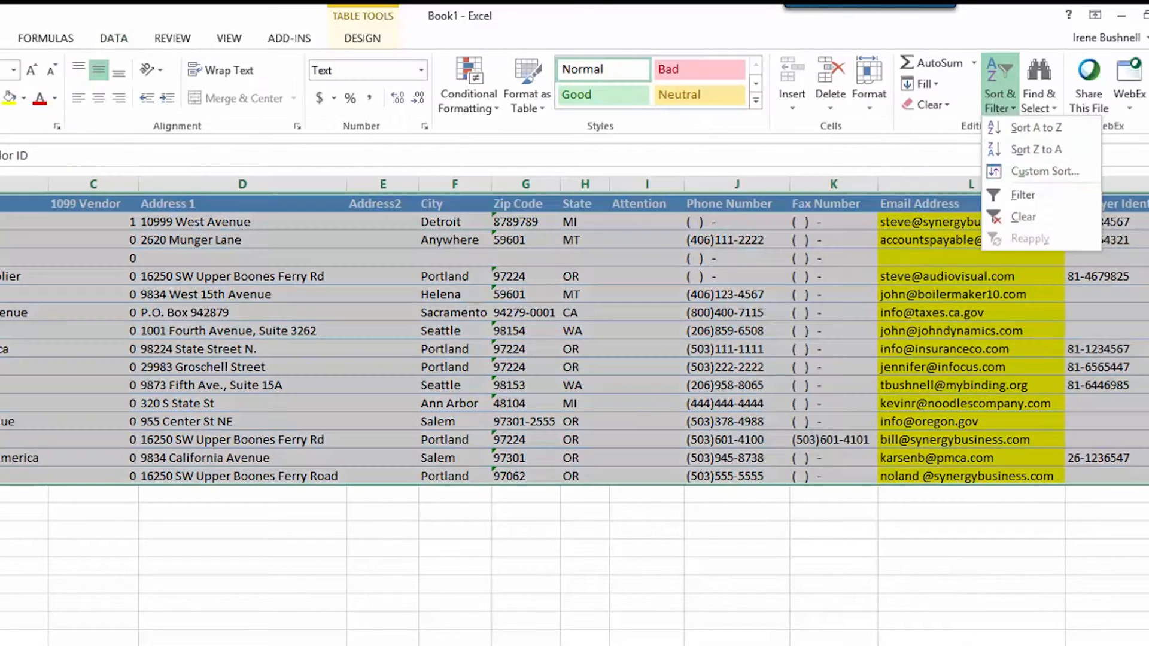
left_click(1023, 217)
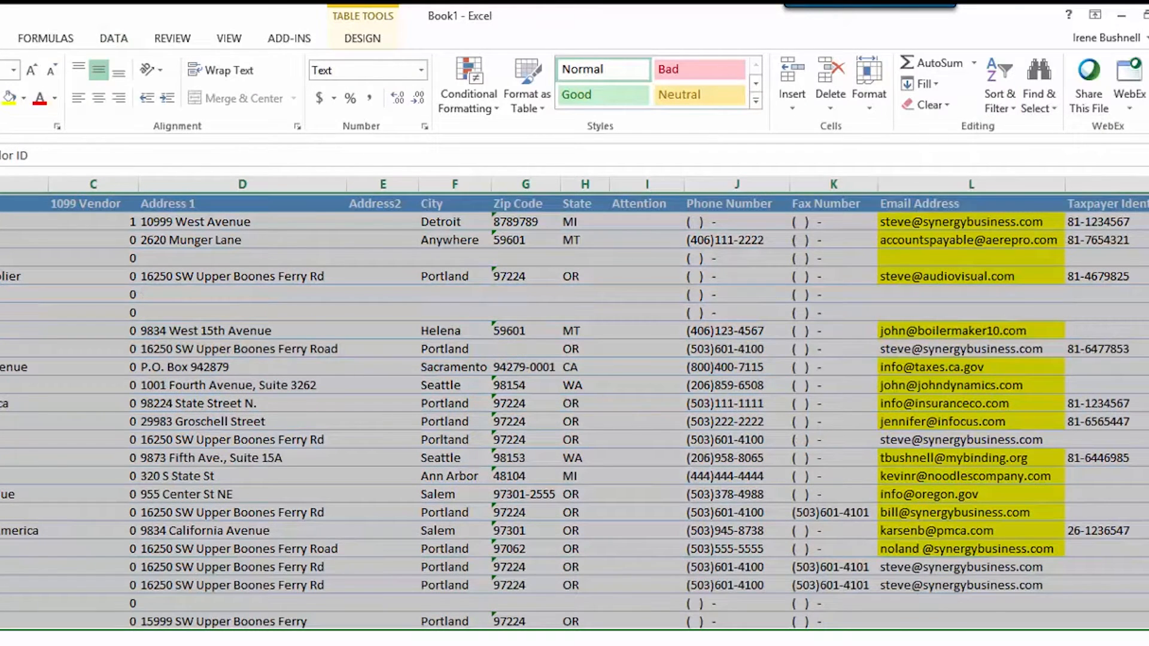
Step: Enable column filters on the vendor table and filter the Email Address column to cells with no fill color
left_click(971, 184)
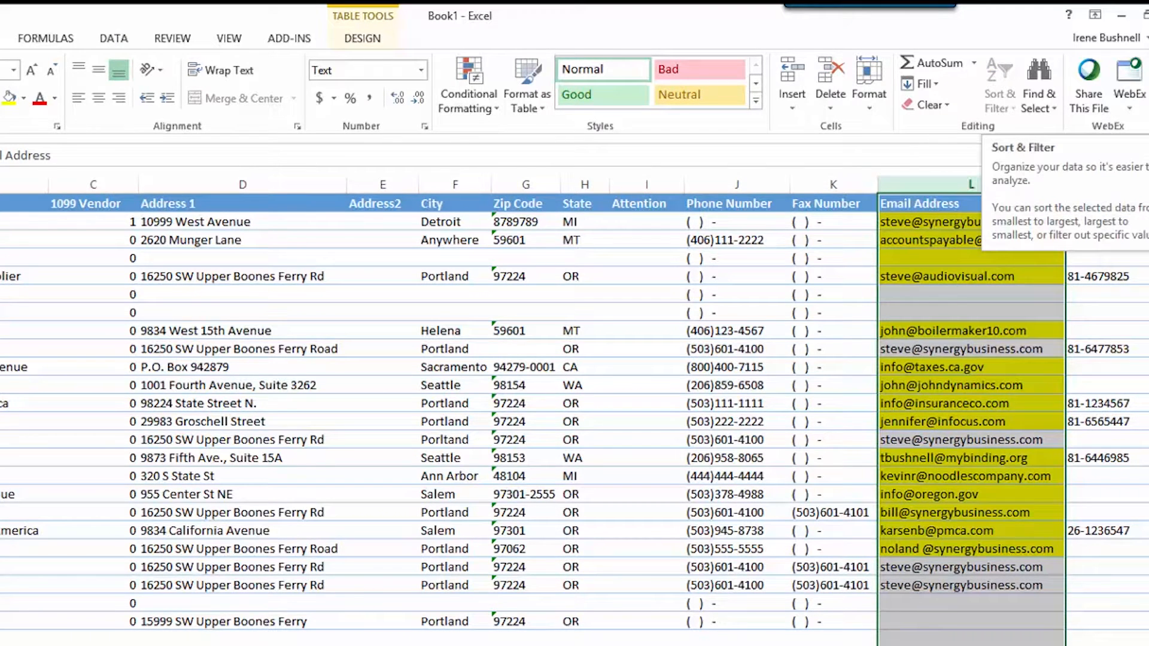
left_click(1000, 95)
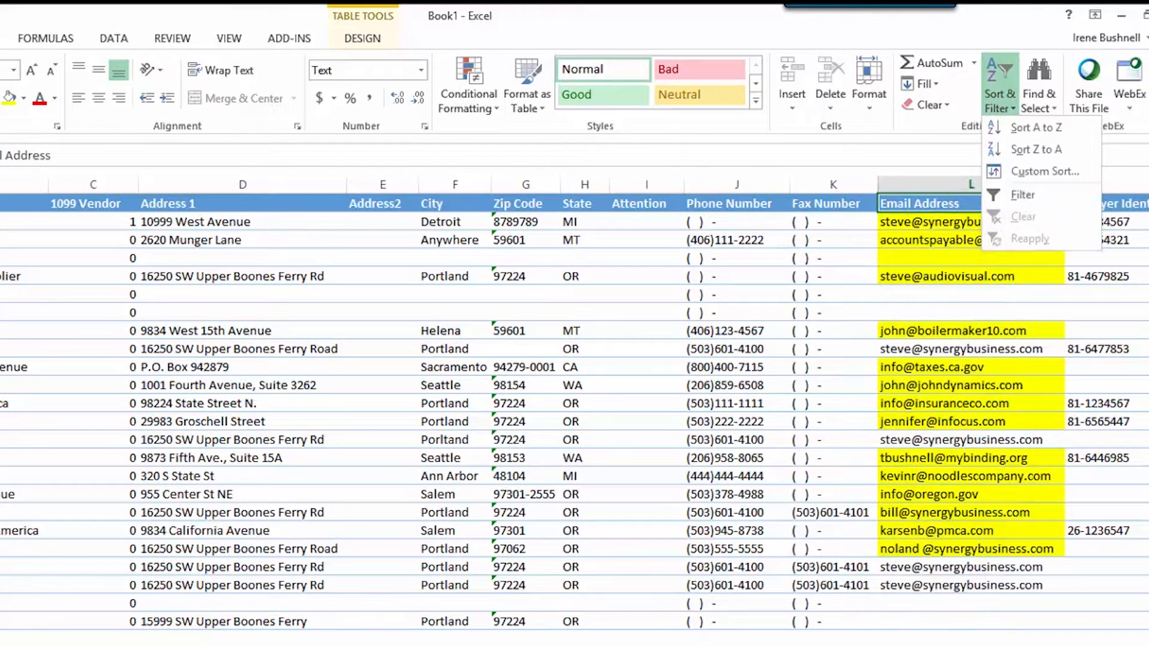
left_click(1023, 194)
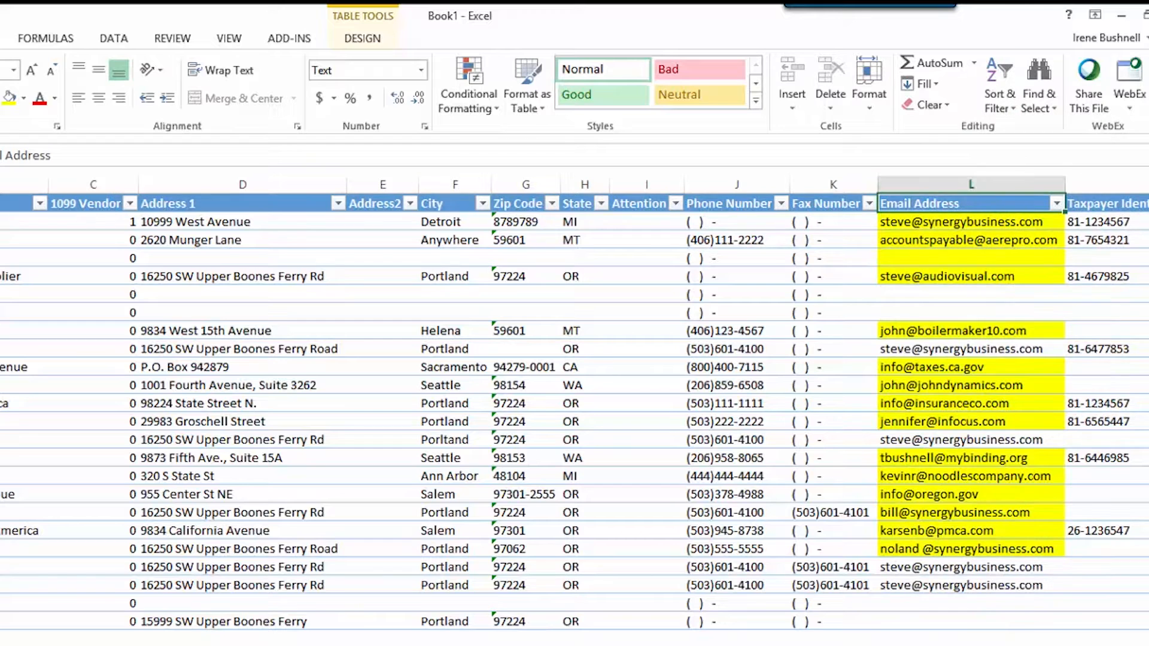
left_click(1057, 204)
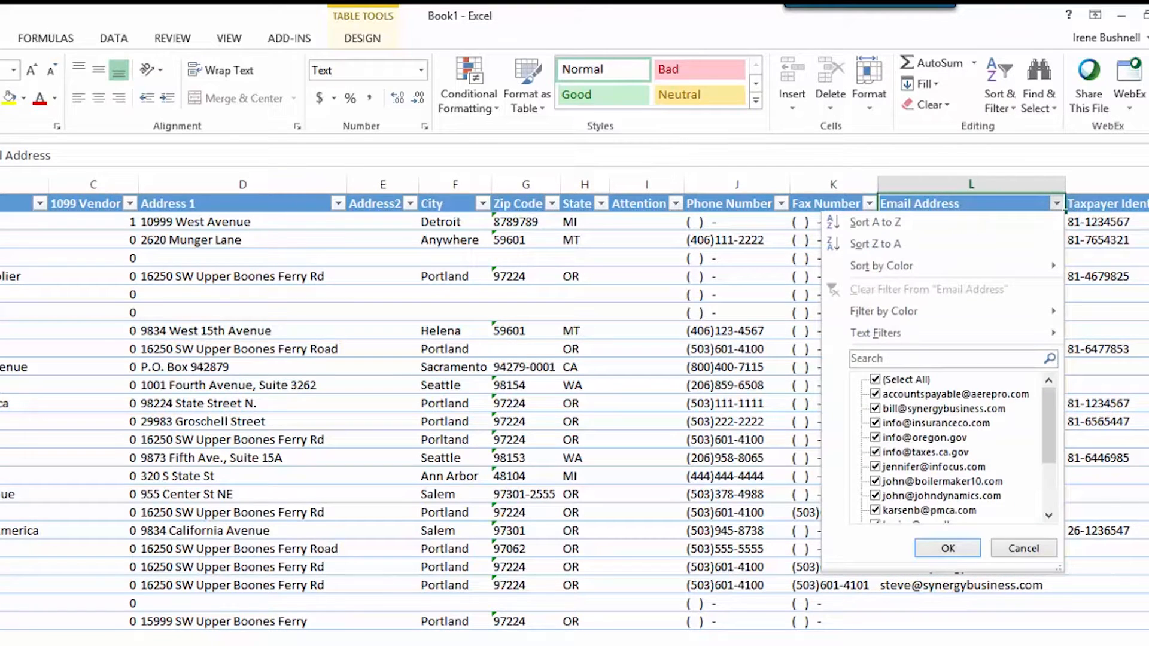
mouse_move(934, 312)
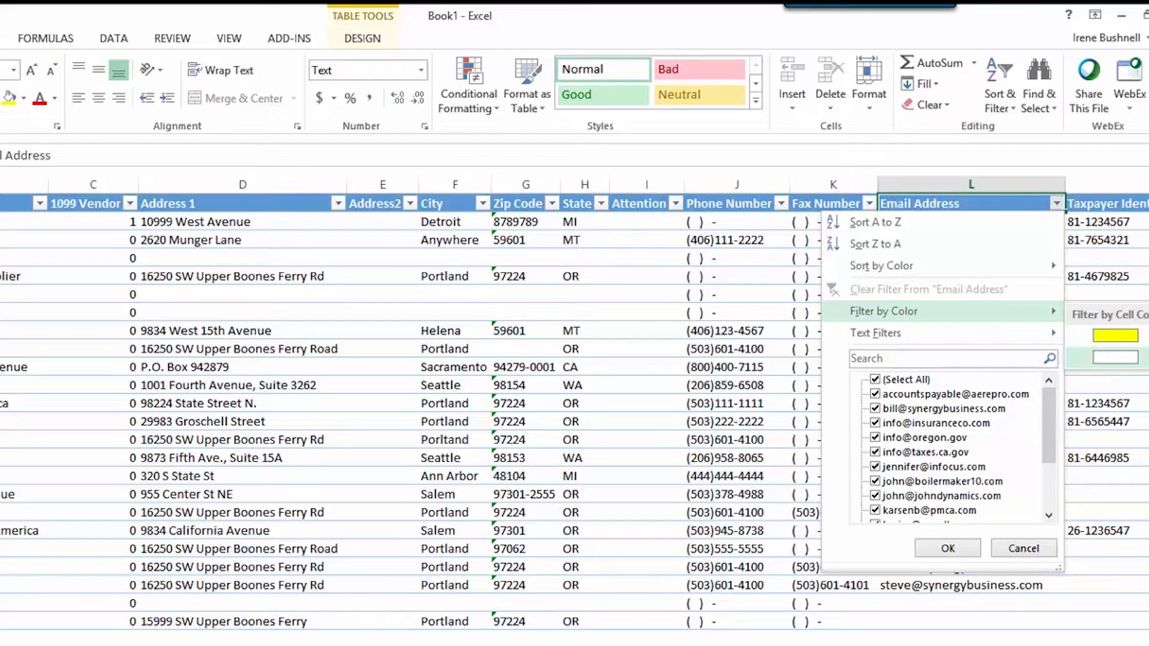
left_click(1116, 357)
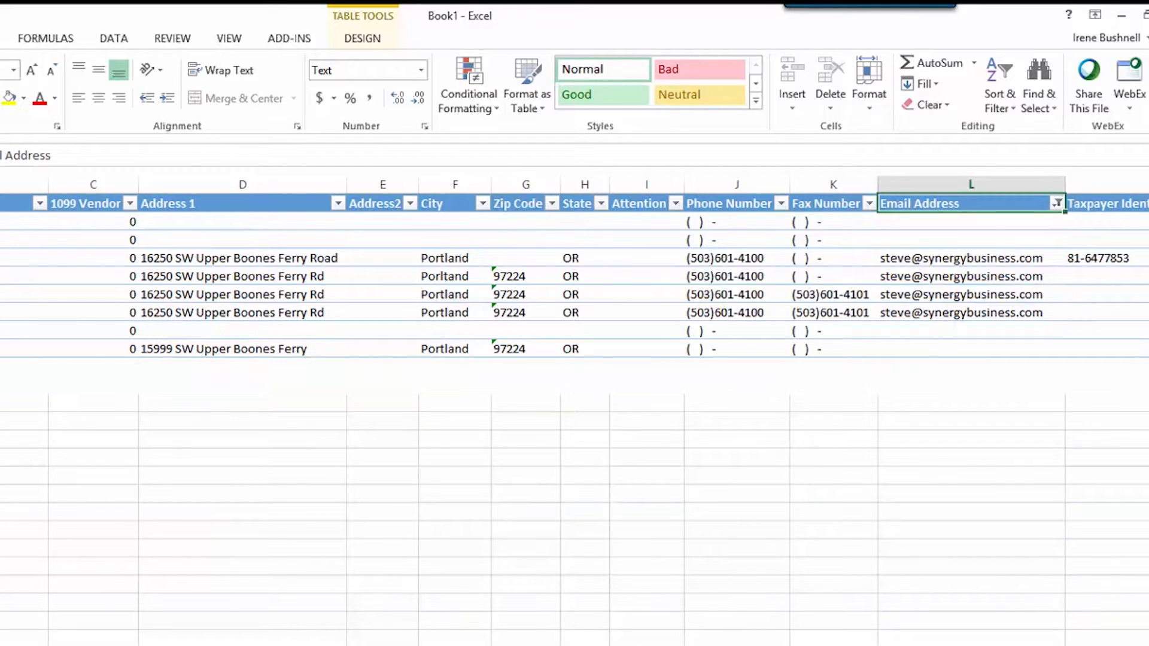
Step: Filter the Email Address column by the value of the first non-blank unhighlighted email cell
left_click(962, 259)
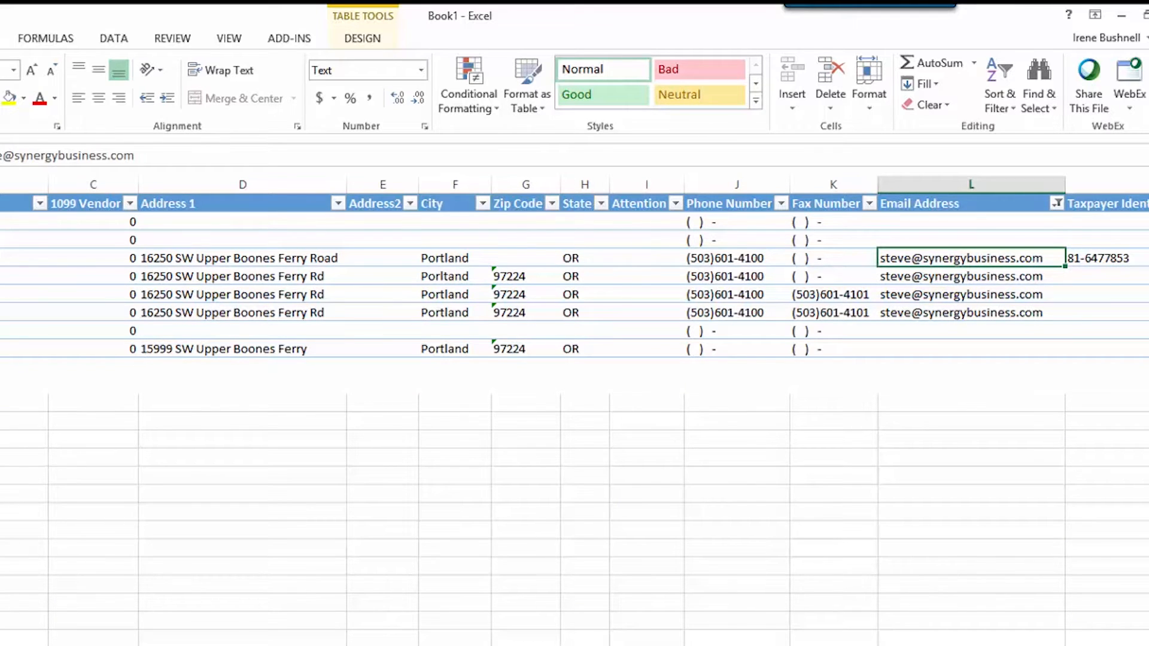
right_click(901, 262)
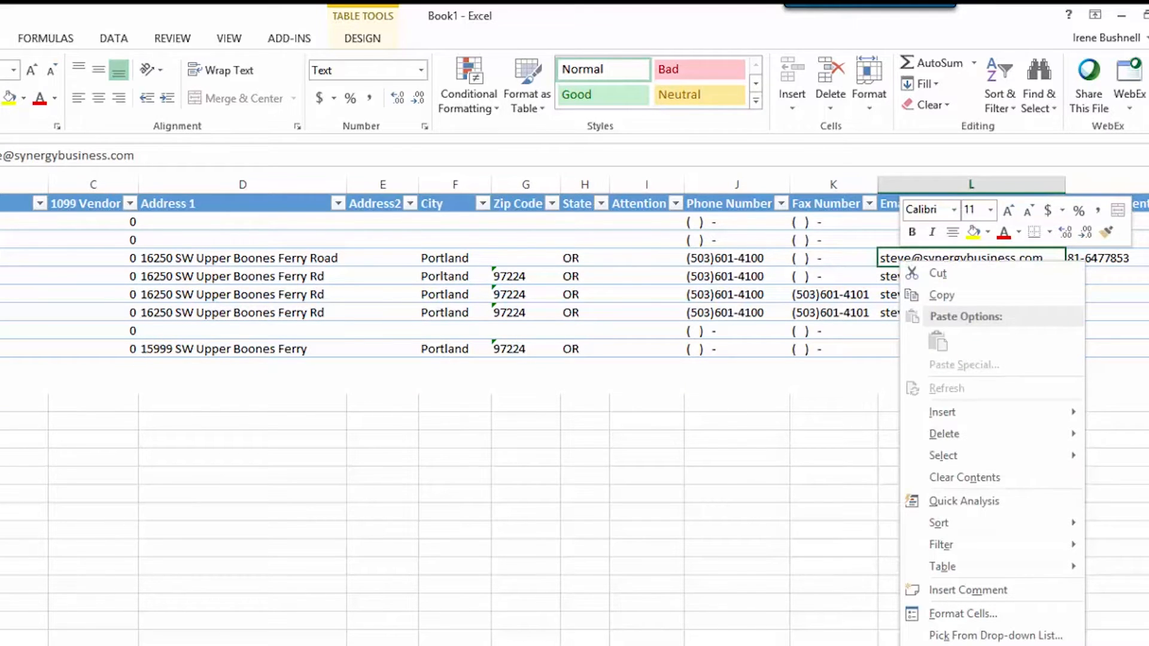
mouse_move(957, 545)
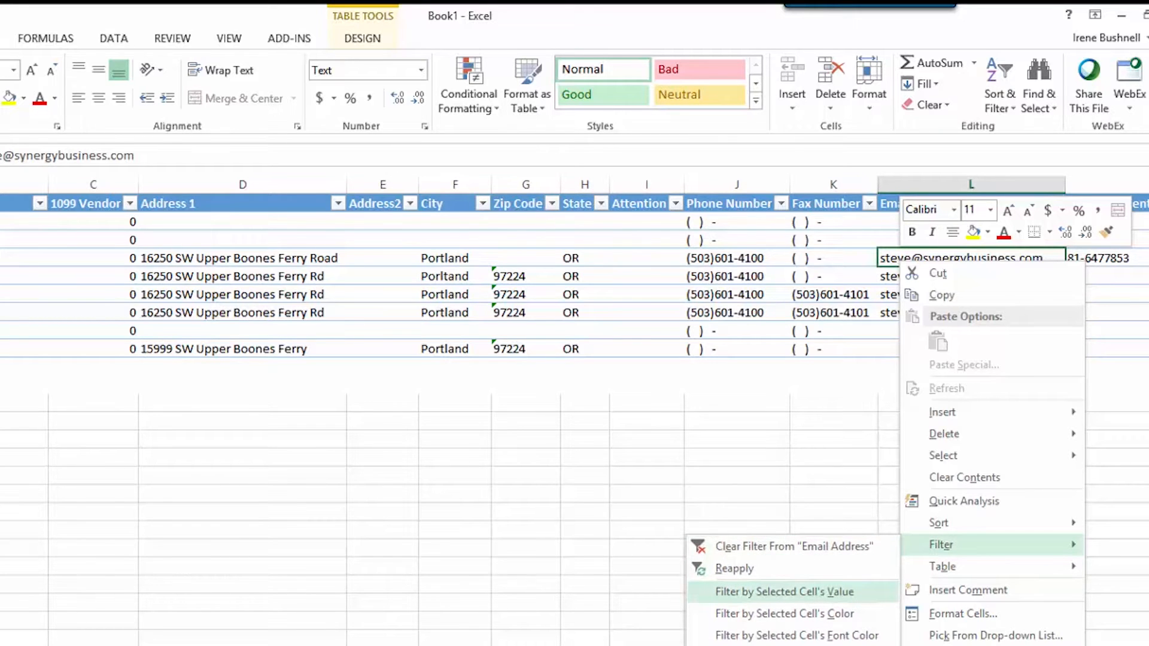
left_click(784, 592)
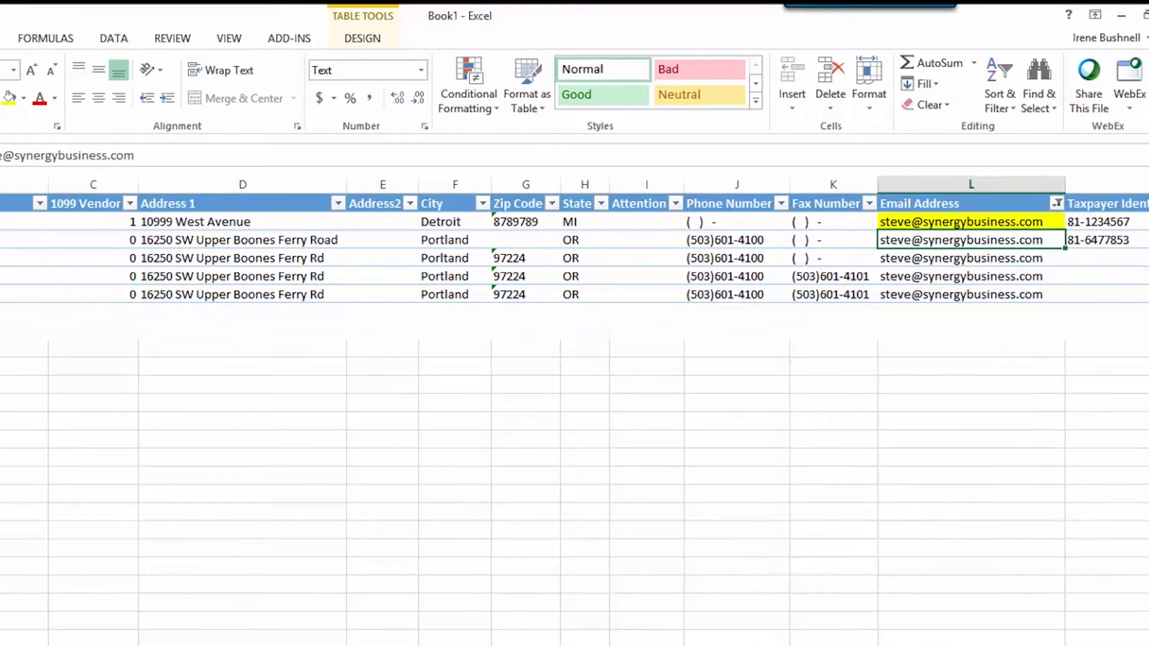
left_click(971, 295)
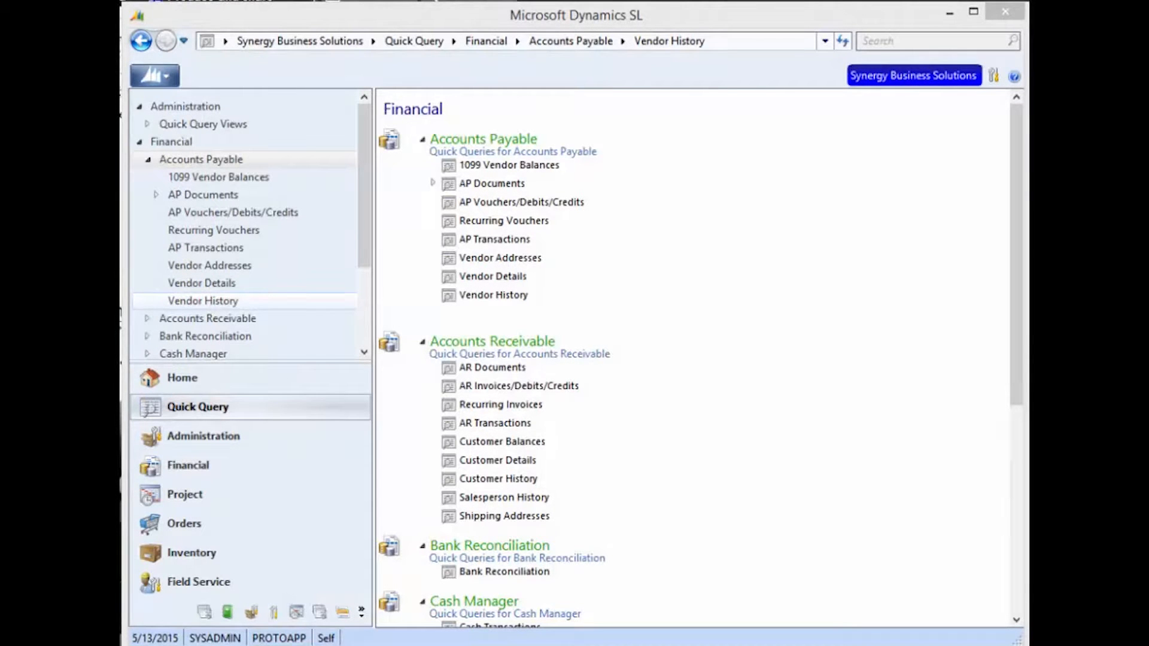
Step: In Dynamics SL, open the AP Documents quick query and filter it where Document Type is VO and Terms ID is 02
left_click(492, 183)
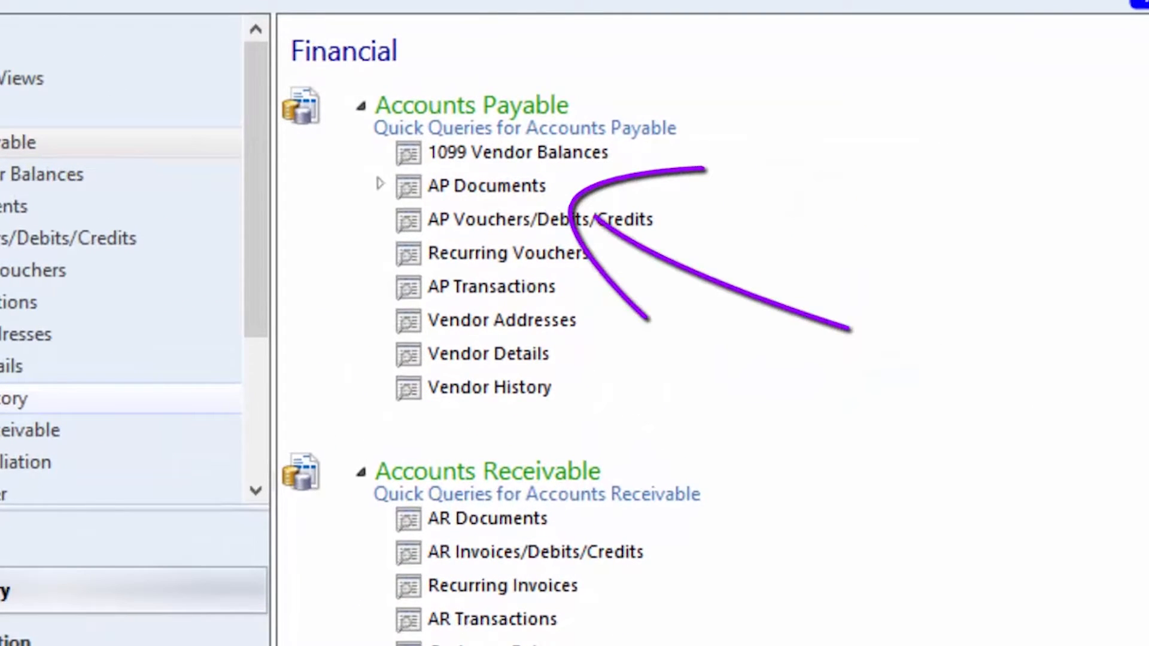
left_click(486, 187)
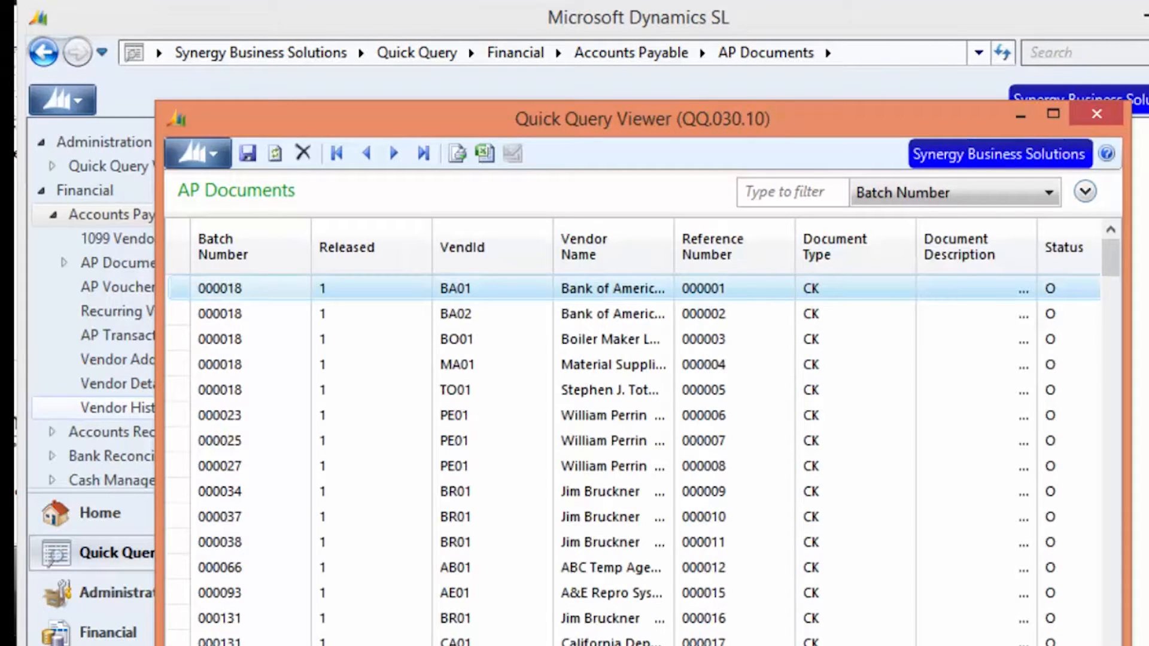
left_click(1085, 191)
left_click(231, 249)
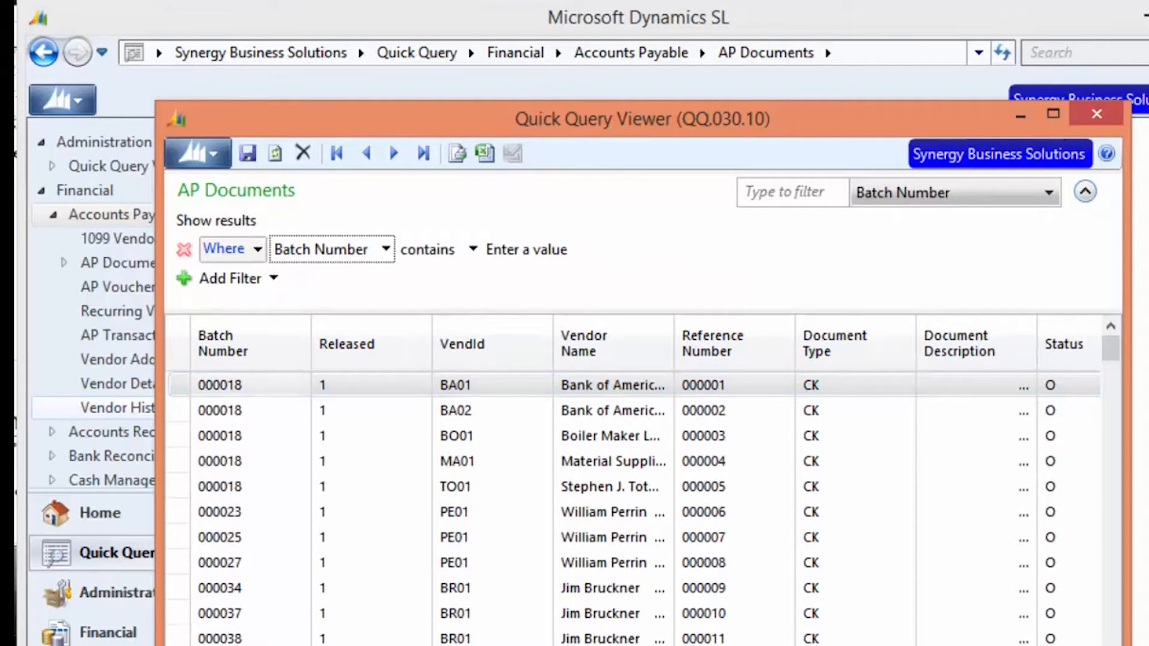
left_click(386, 249)
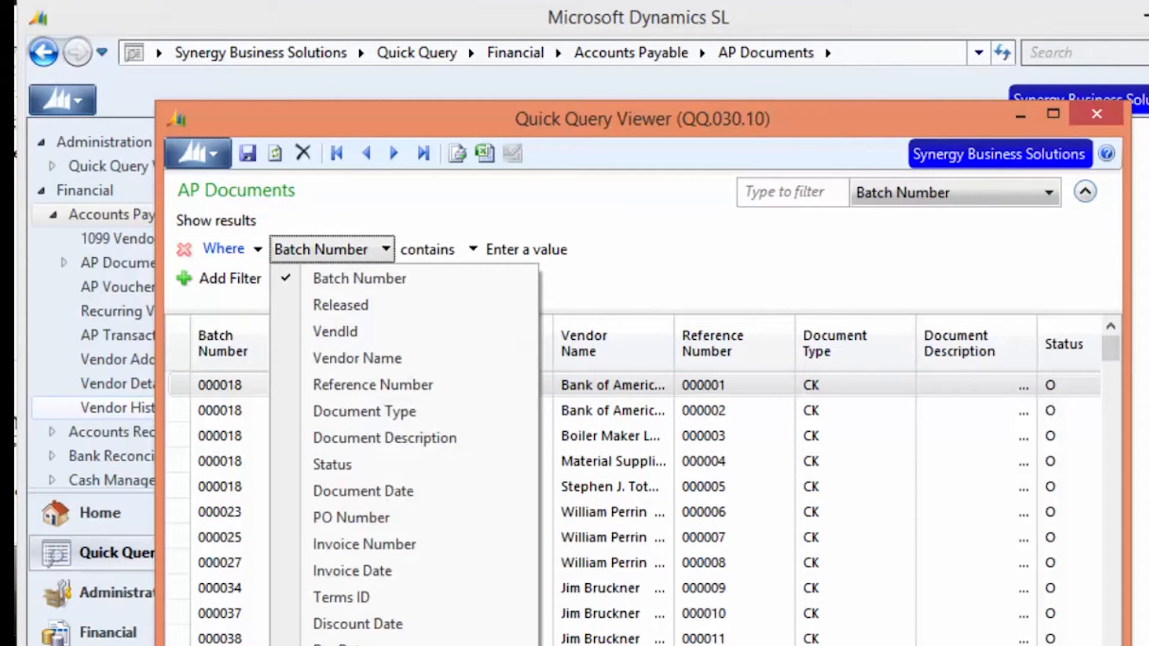
left_click(364, 411)
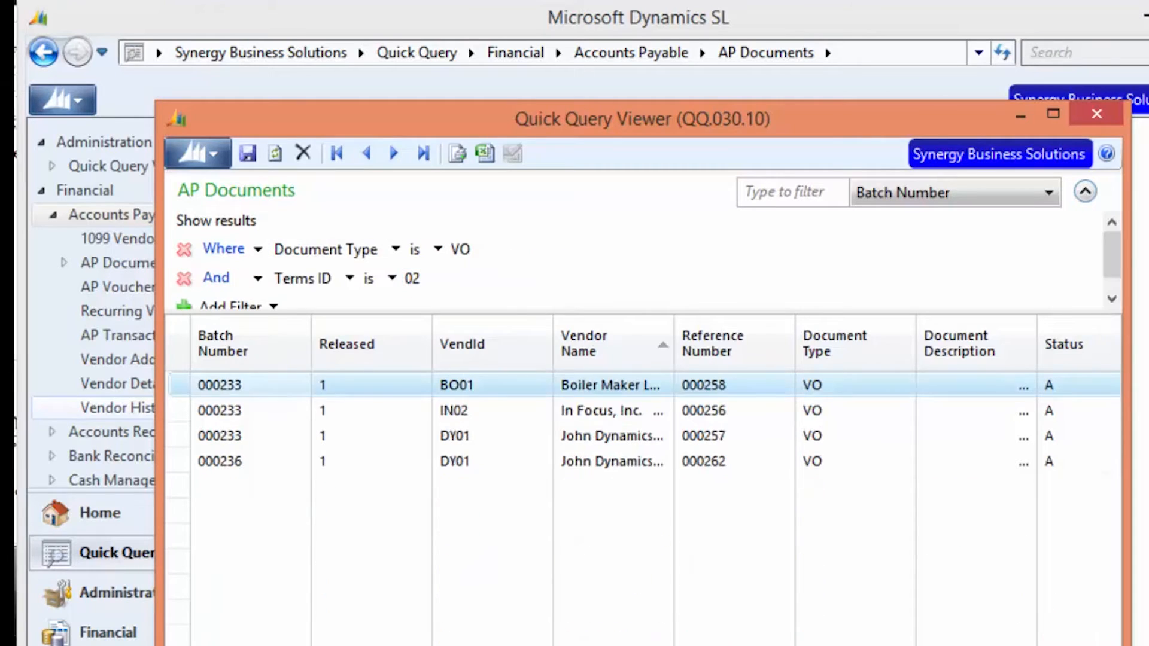
scroll(644, 478, "right", 10)
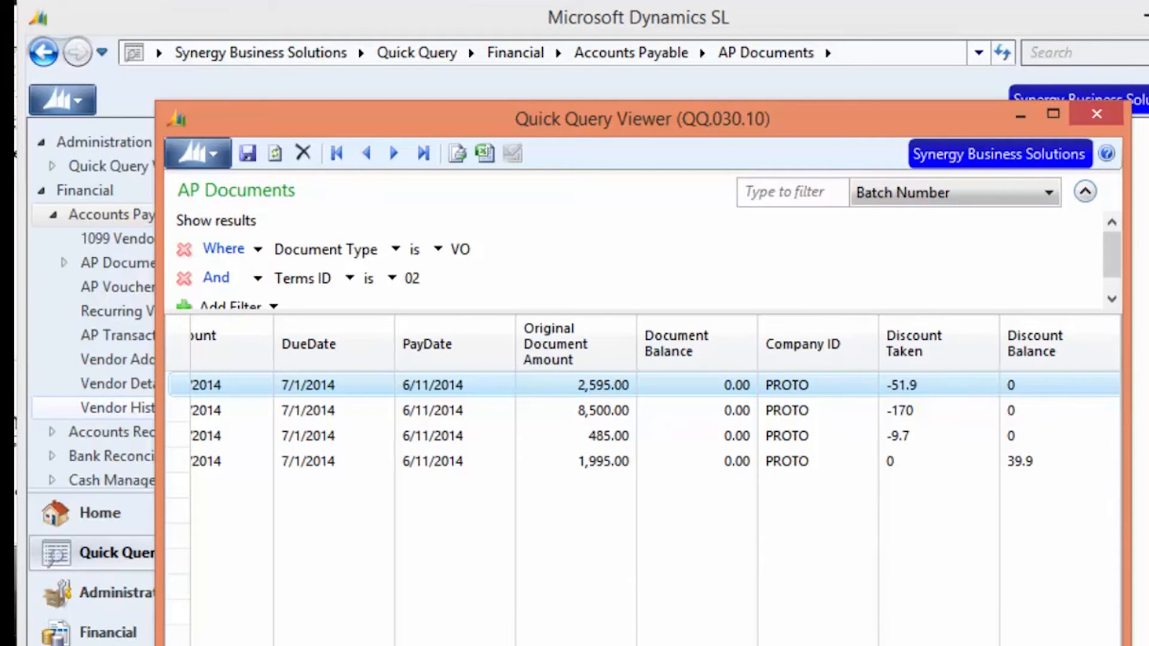